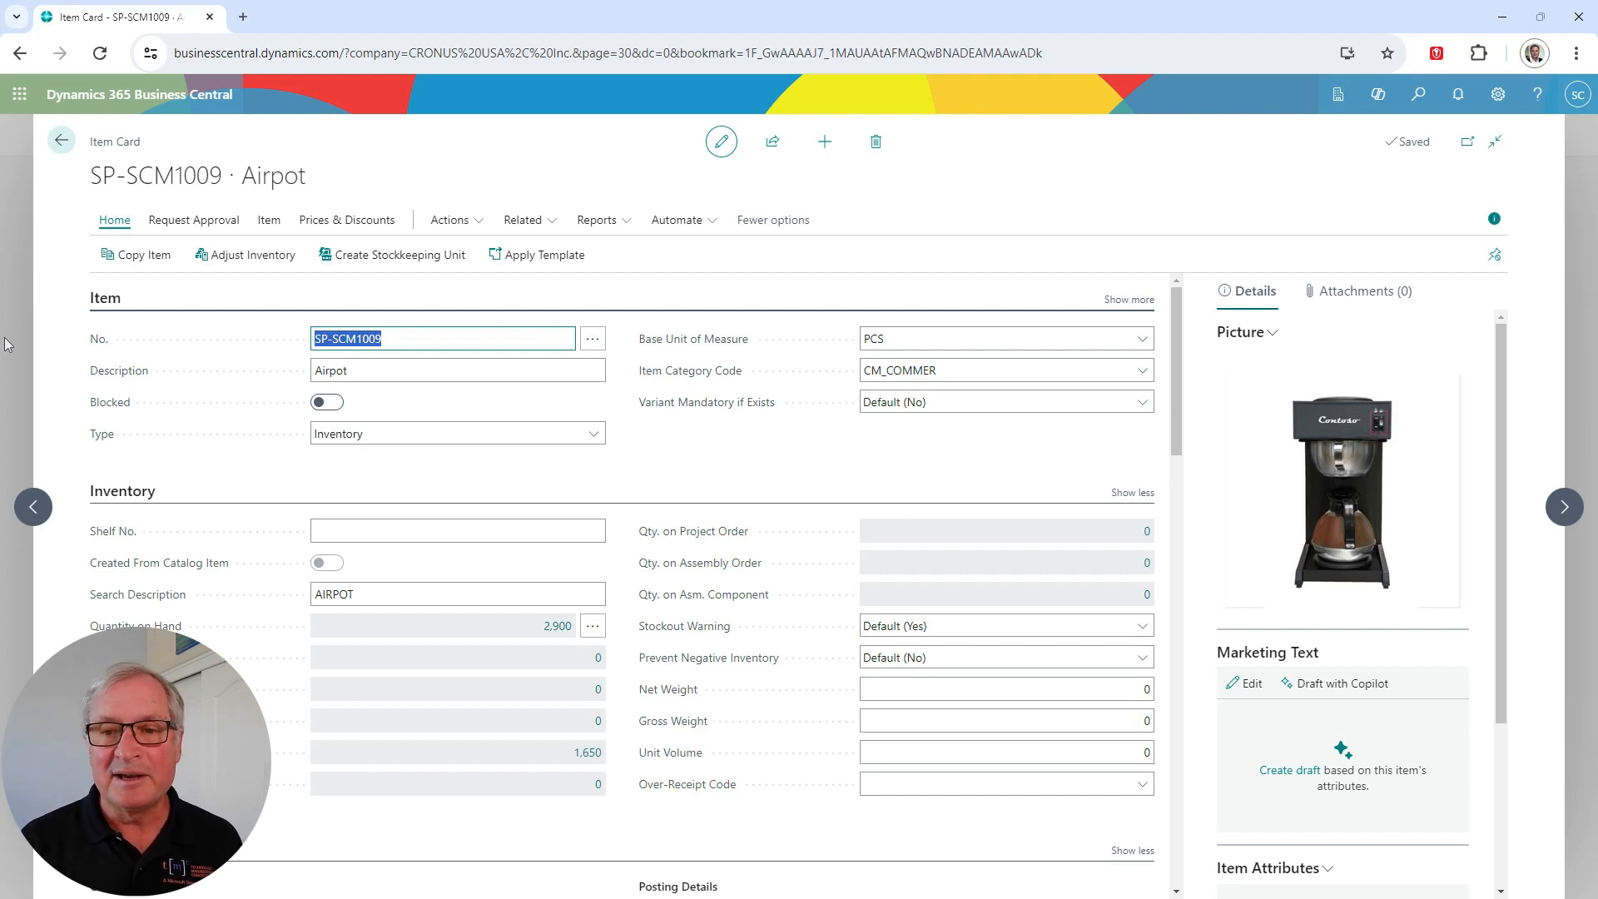
- Check the availability of item SP-SCM1009 Airpot by location from its item card
left_click(269, 219)
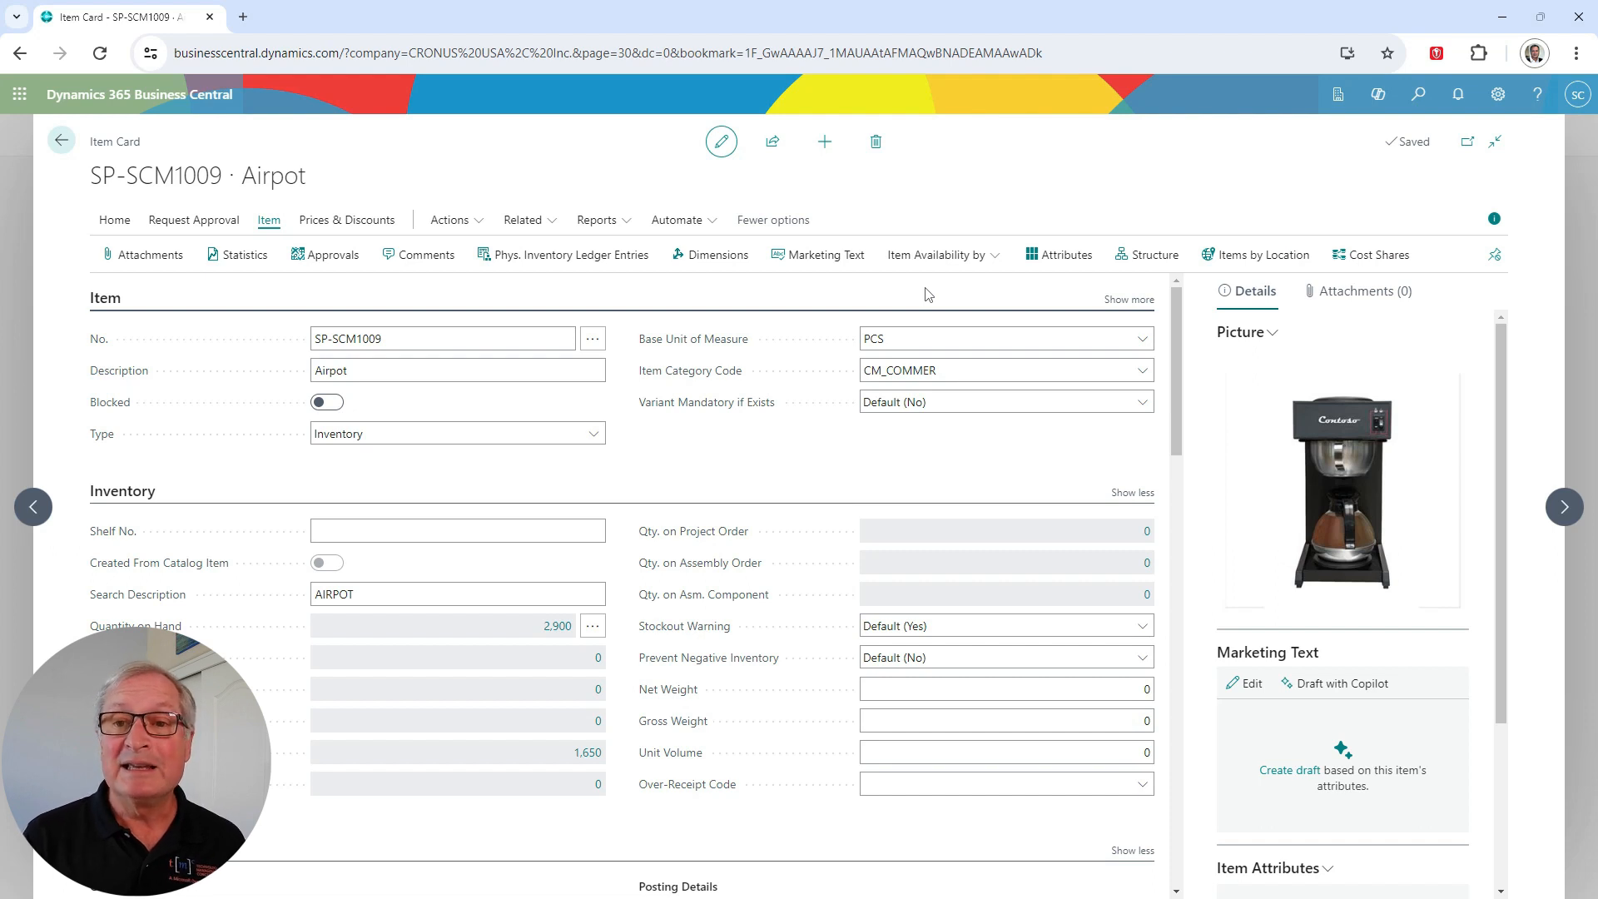
left_click(966, 258)
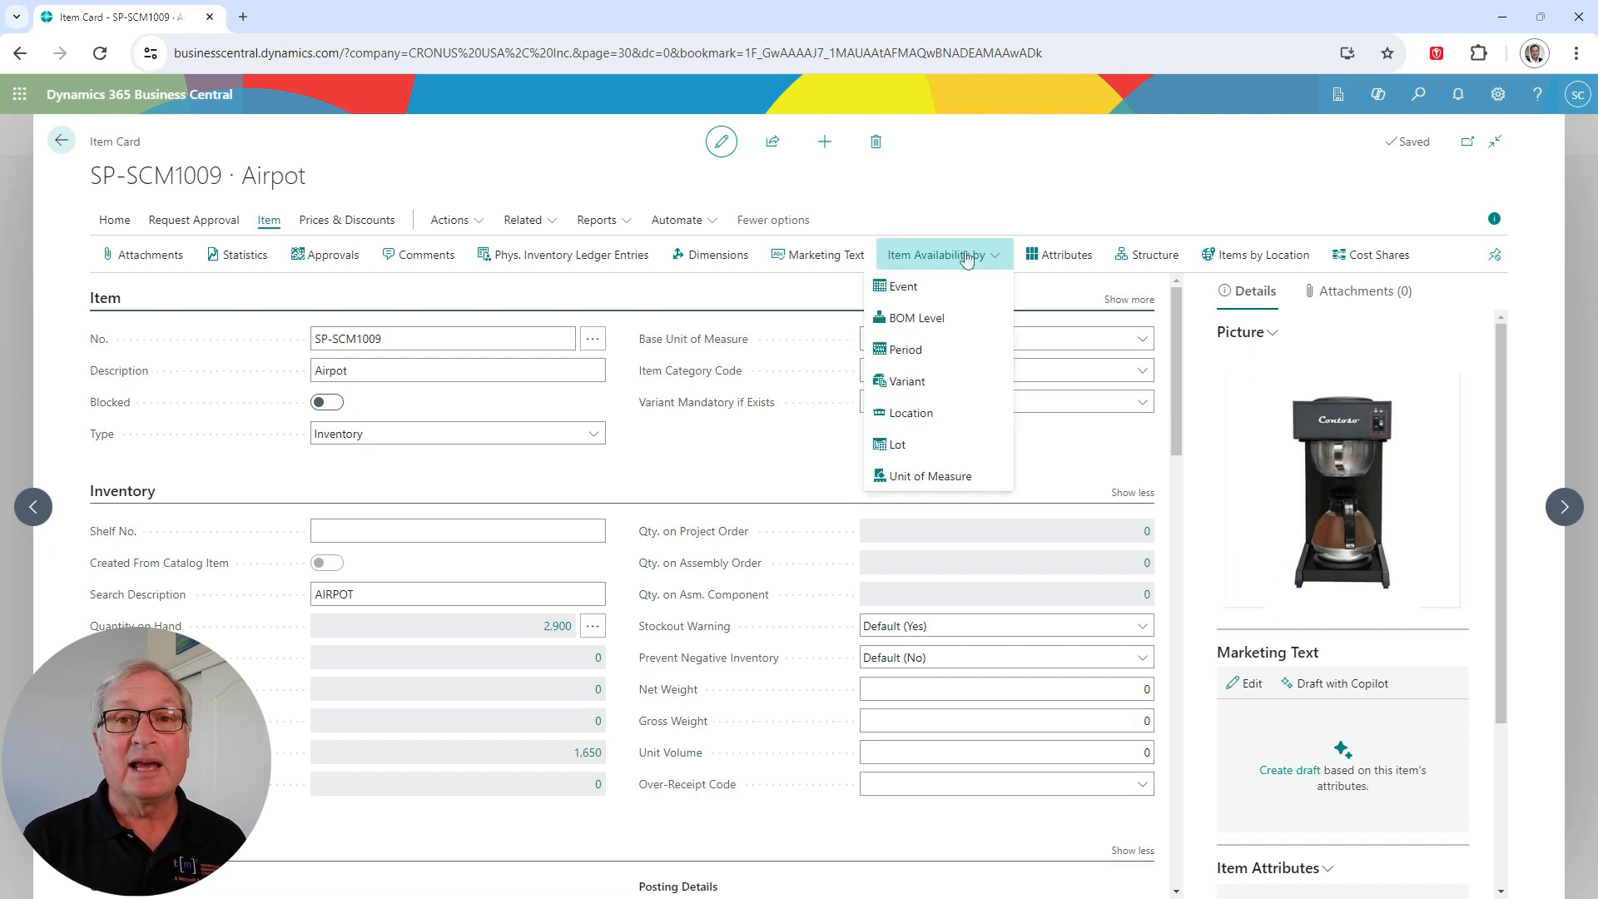
left_click(907, 413)
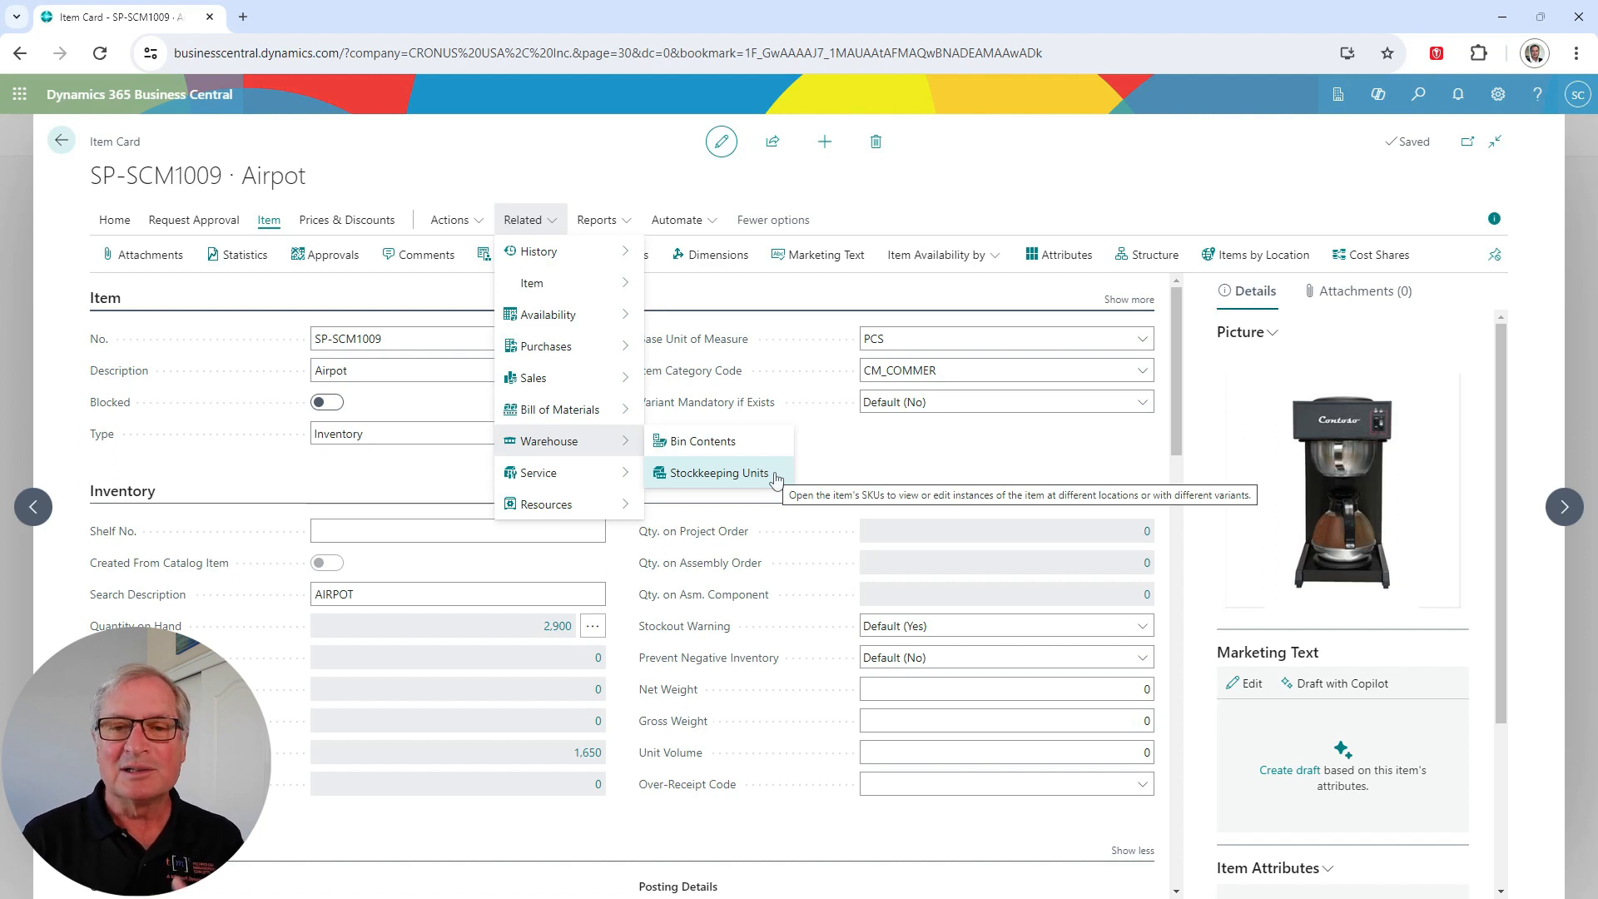
- Examine the Airpot's stockkeeping unit cards for locations CMO and 3PL, including their costing and replenishment settings
left_click(719, 473)
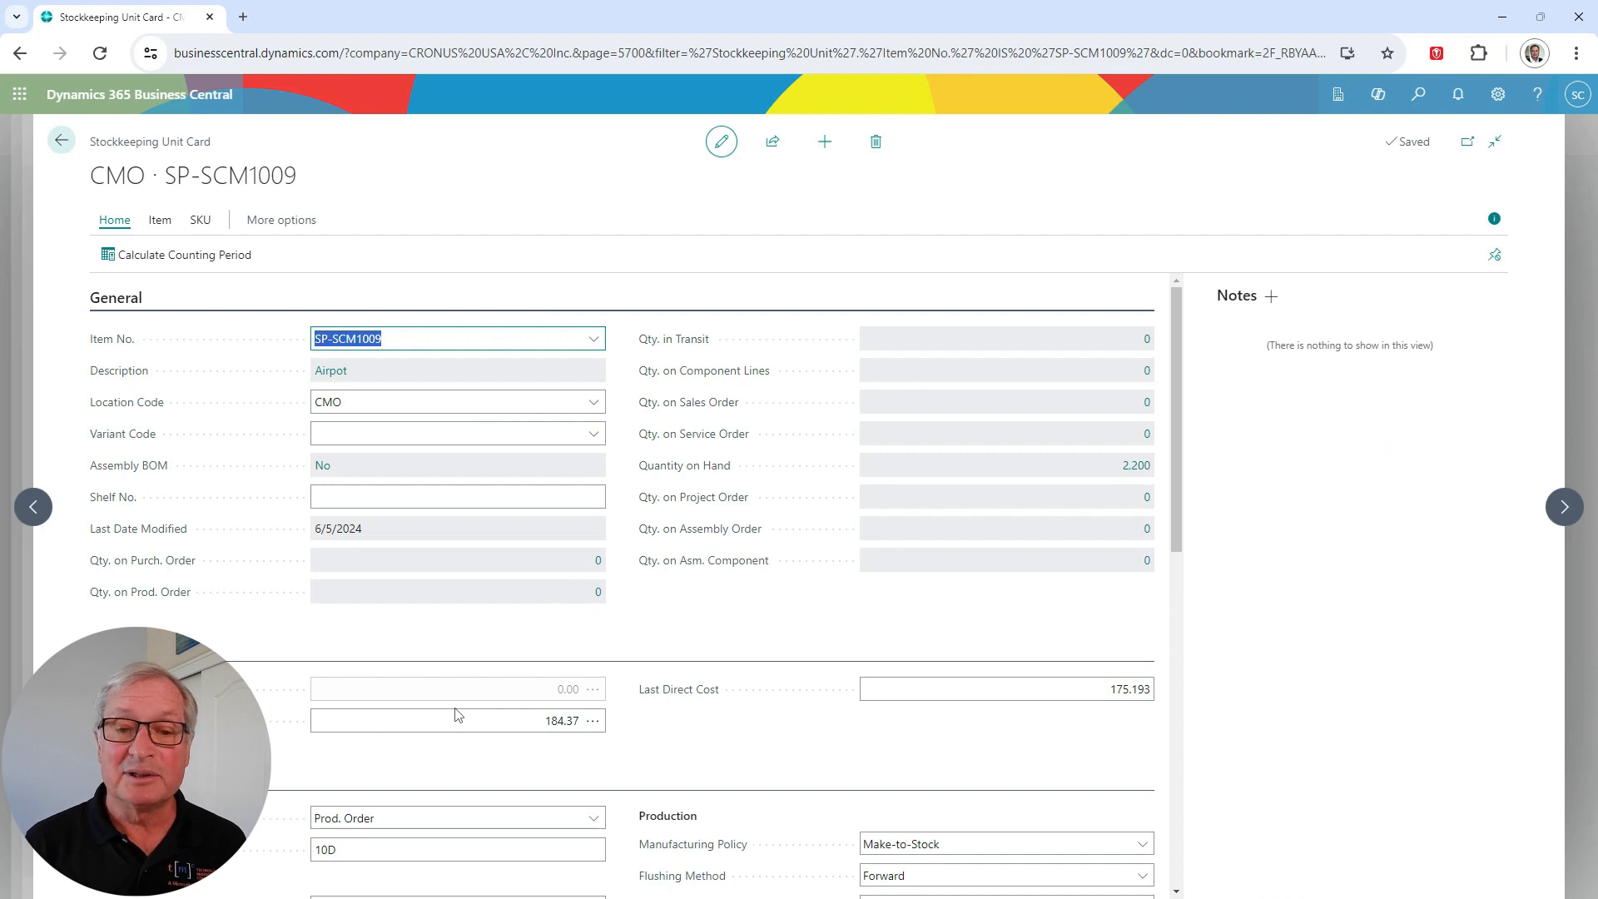
scroll(458, 714, "down", 4)
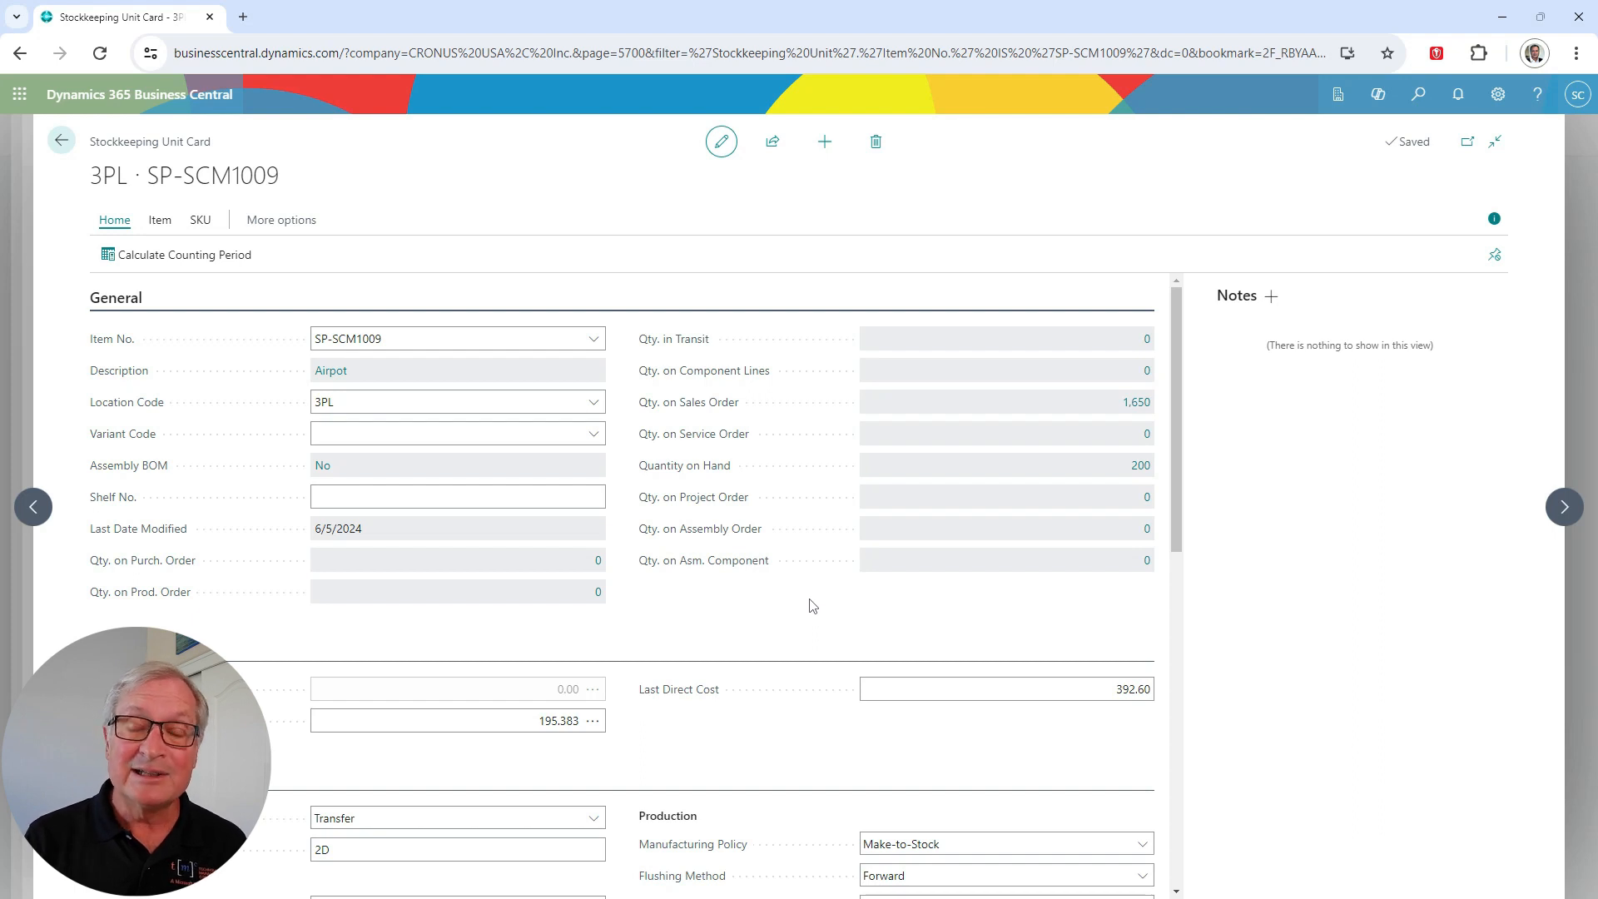
scroll(812, 605, "down", 4)
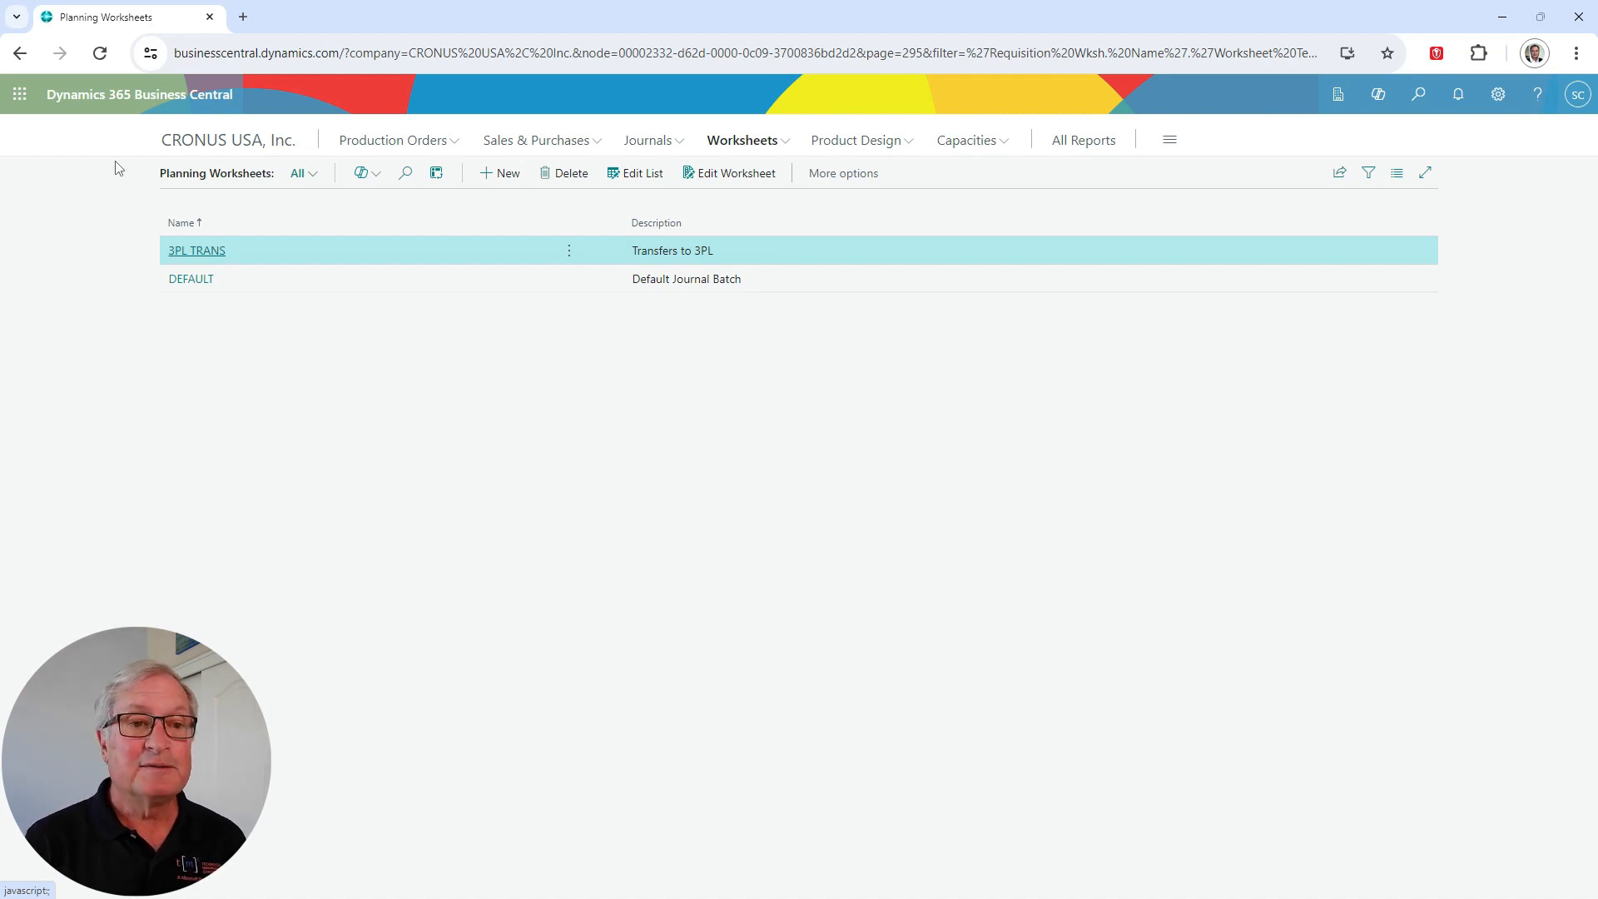
- Calculate a regenerative plan in the DEFAULT planning worksheet for item SP-SCM1009, from 2/1/2024 to 12/31/2024, using the AIRPOT forecast
left_click(190, 280)
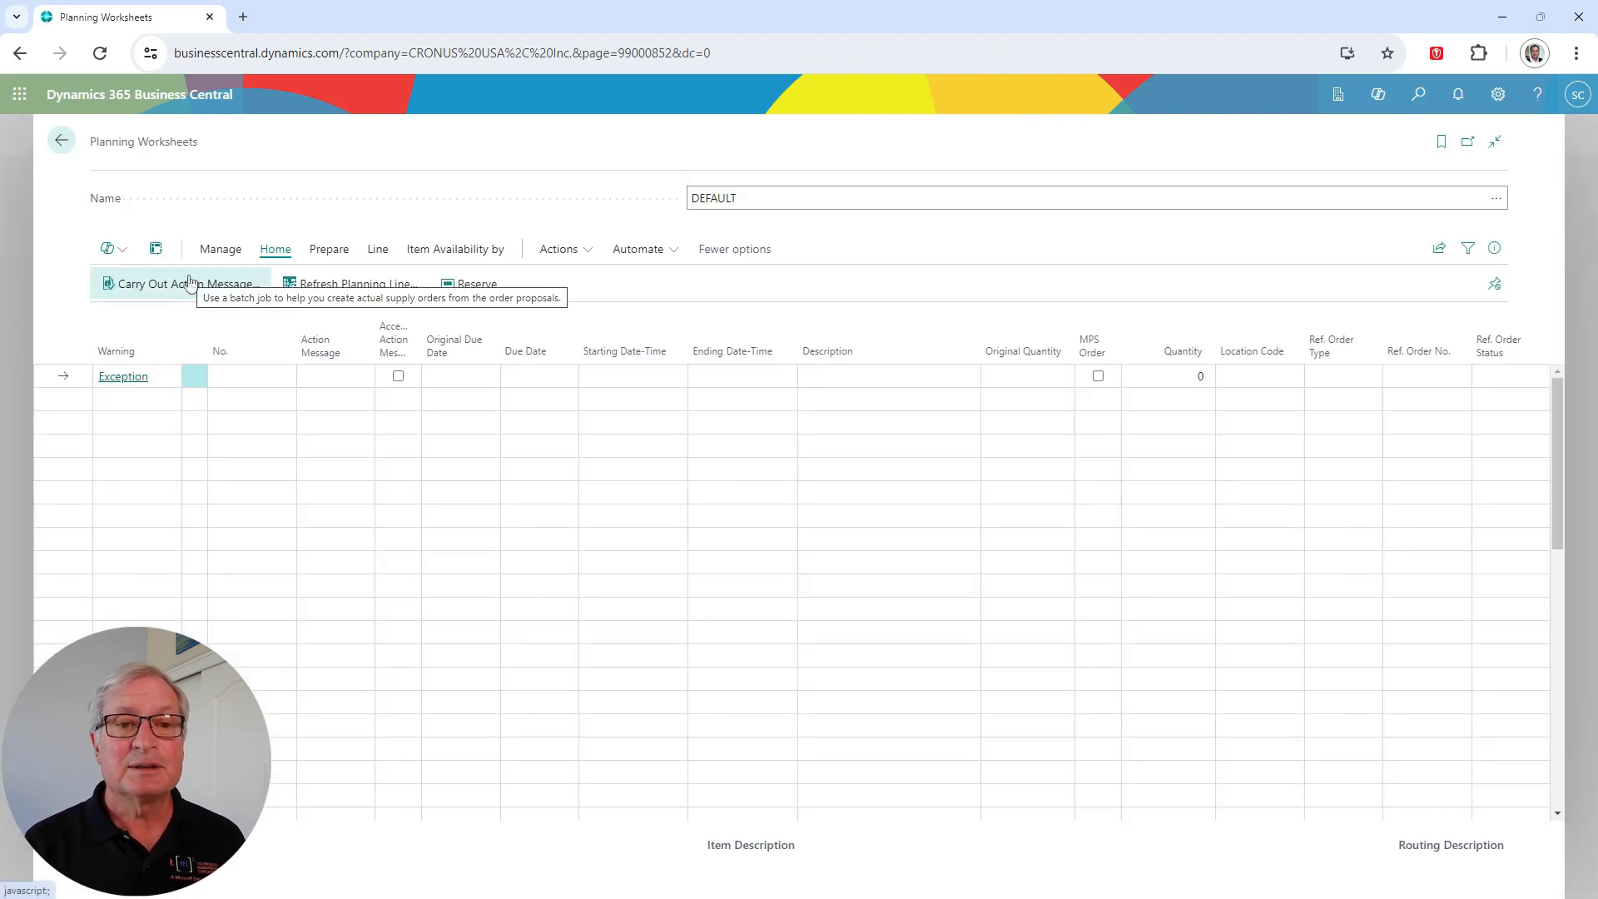
left_click(326, 251)
left_click(192, 284)
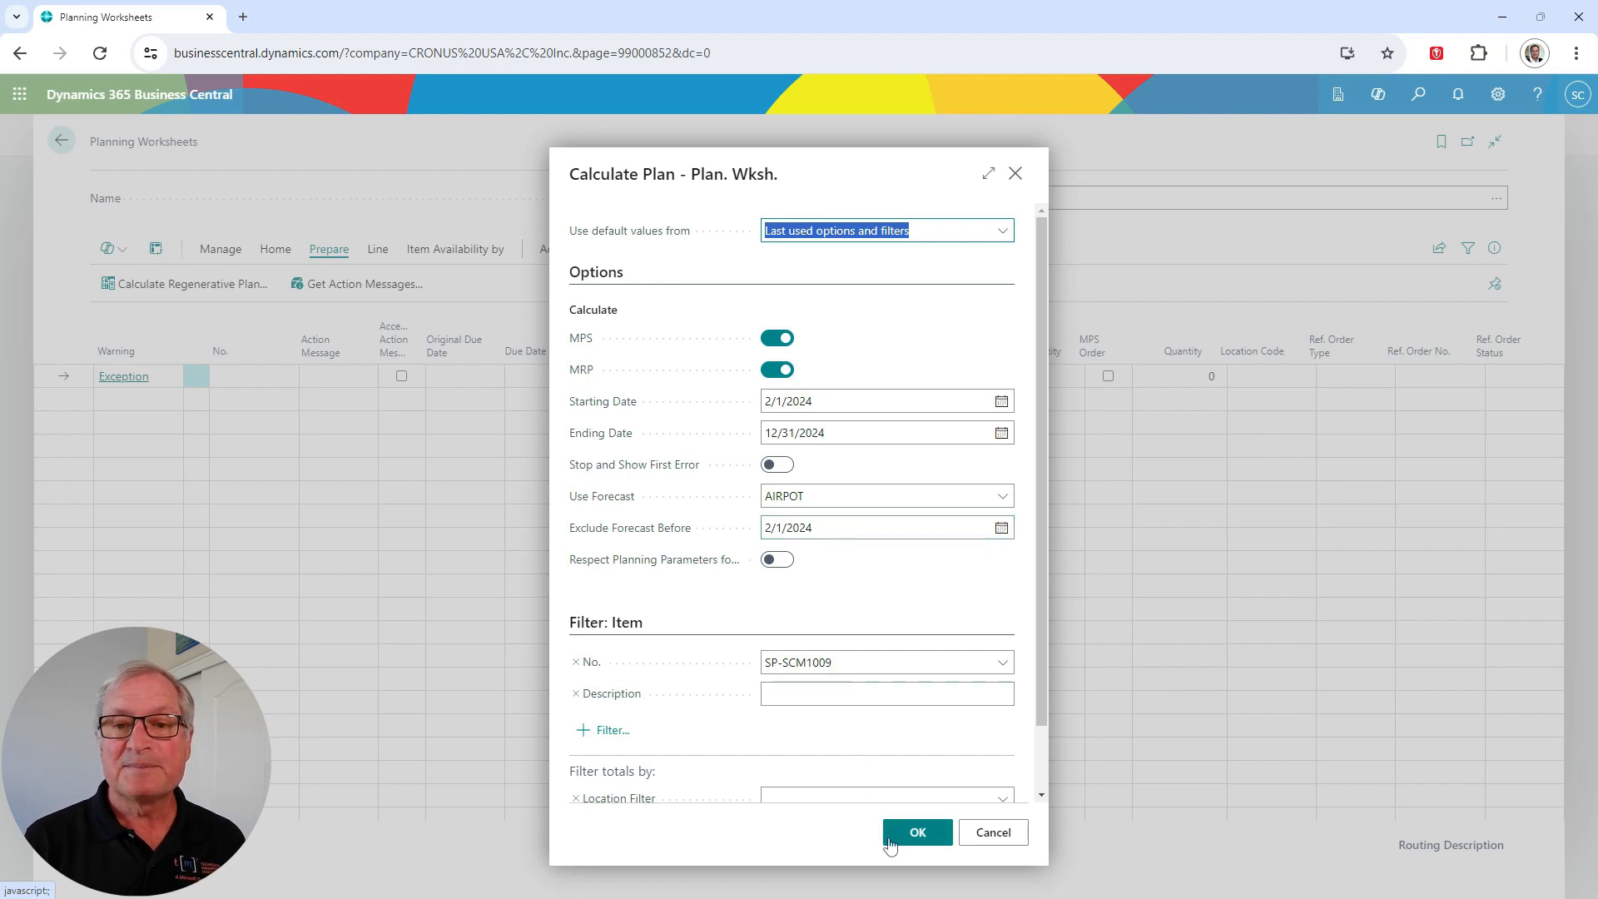
left_click(916, 832)
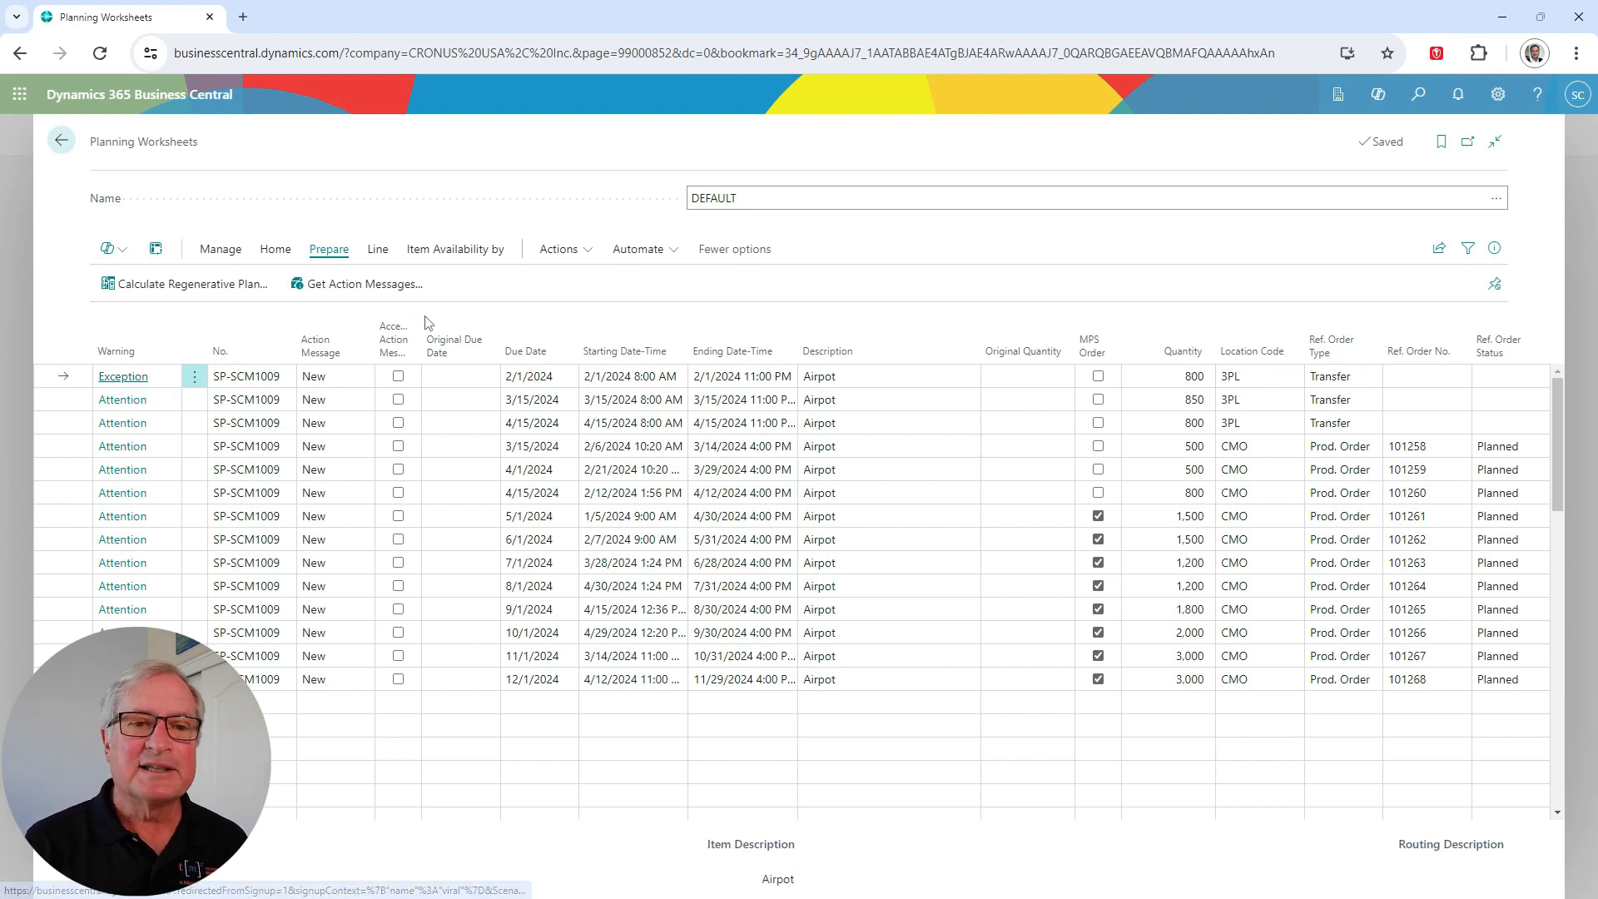
- Accept the action messages on the first five planning lines: three transfers to 3PL and two 500-piece CMO production orders
left_click(398, 376)
left_click(398, 400)
left_click(398, 423)
left_click(398, 446)
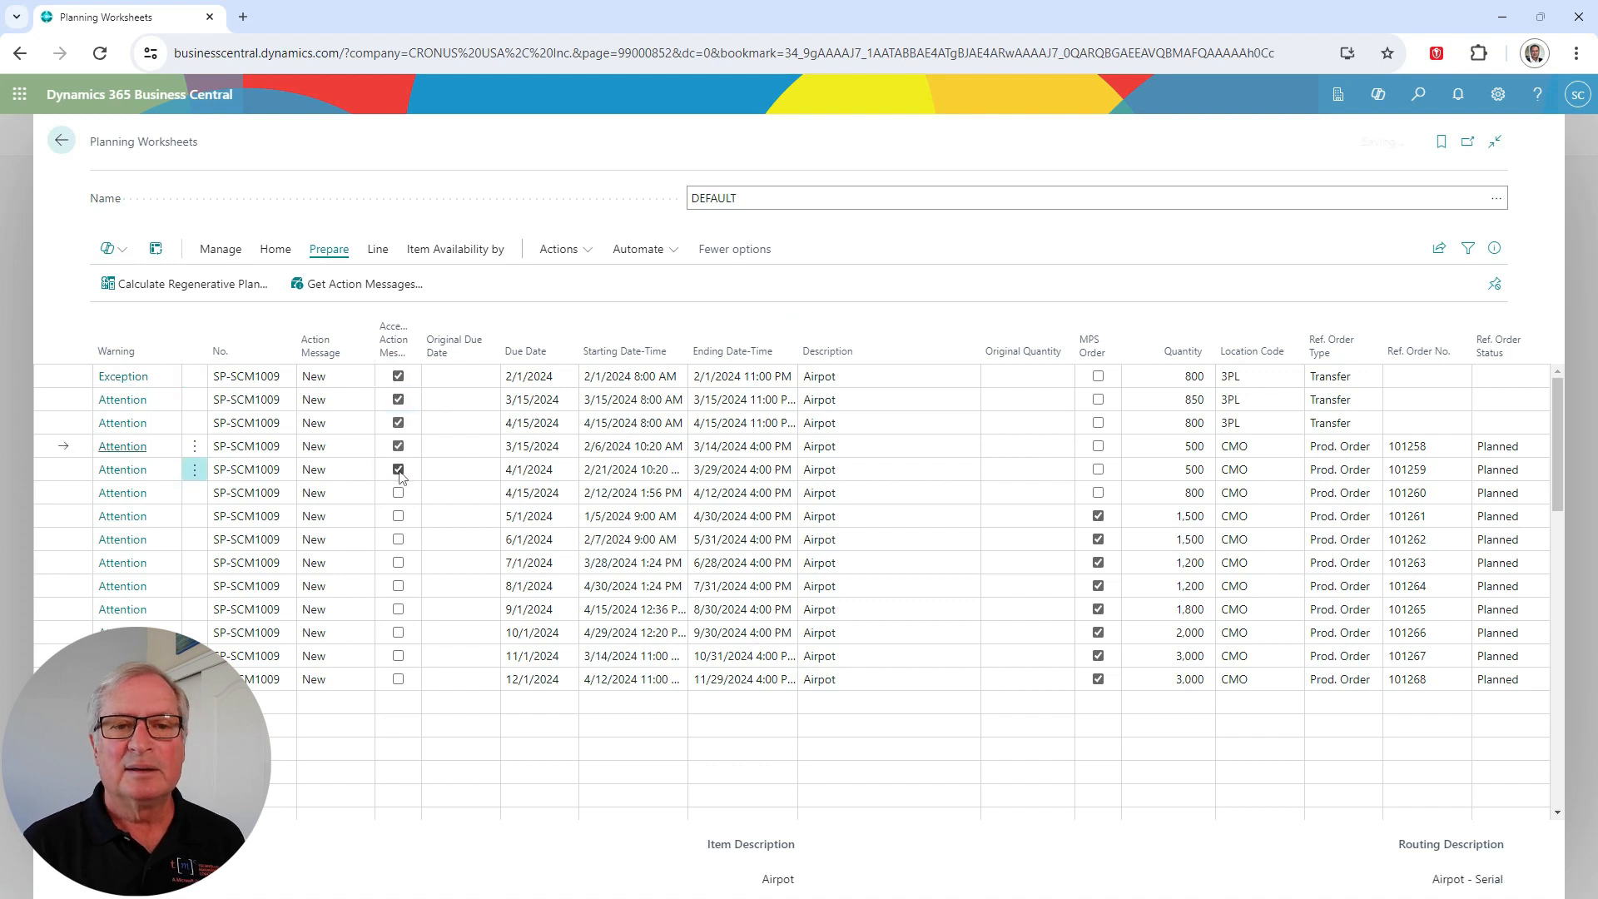
left_click(398, 469)
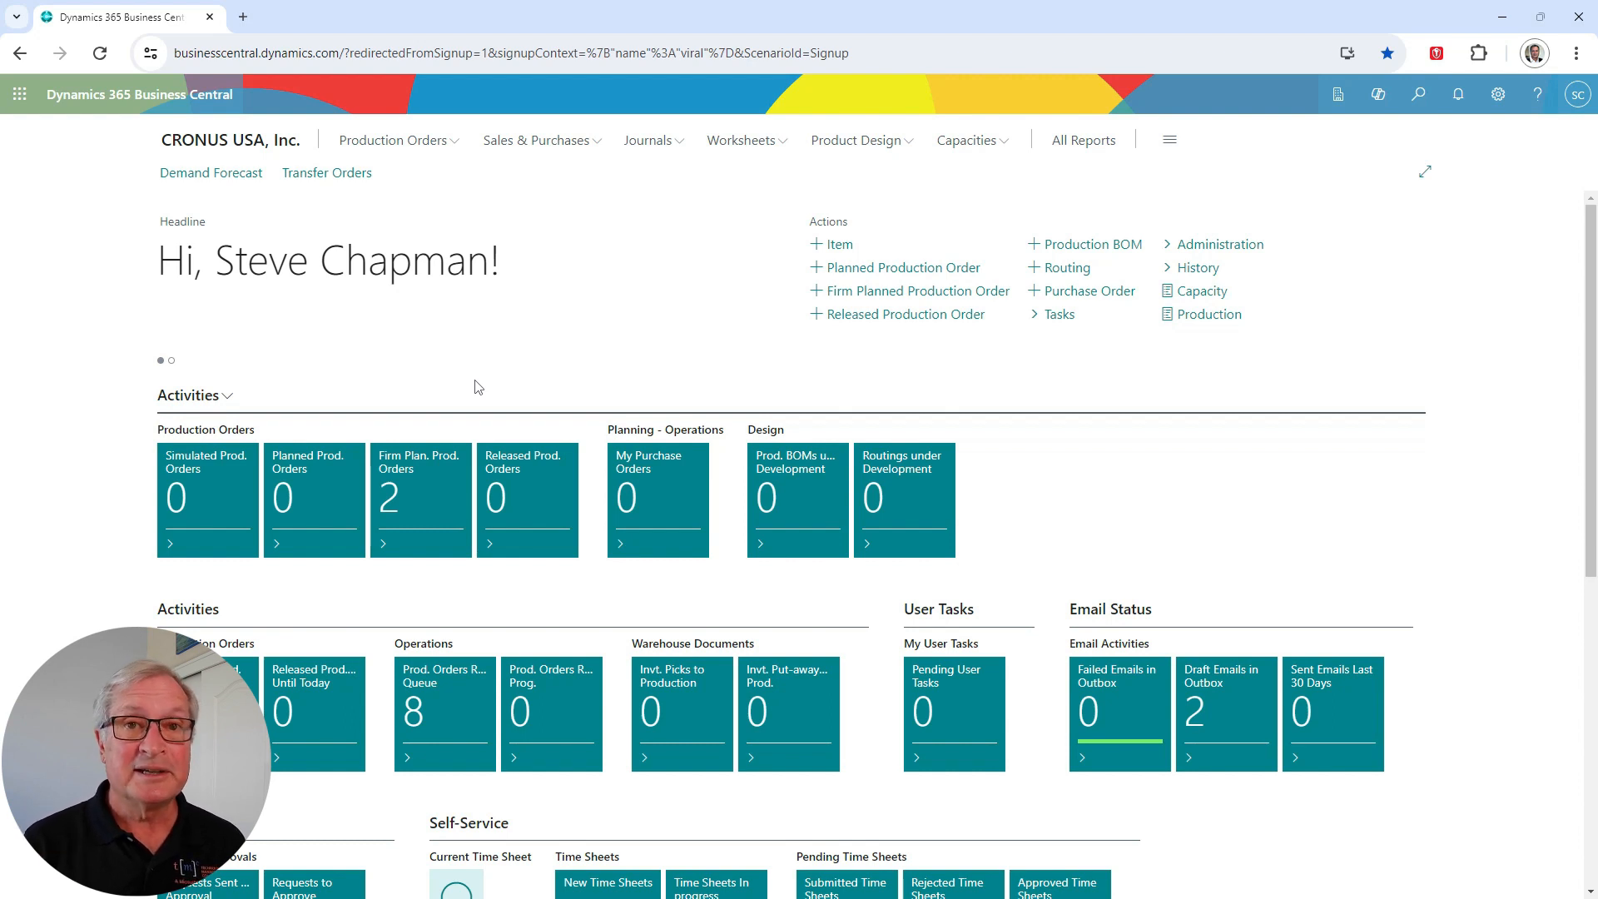
- Open the firm planned Airpot production order due 3/15/2024 and review its component list
left_click(407, 471)
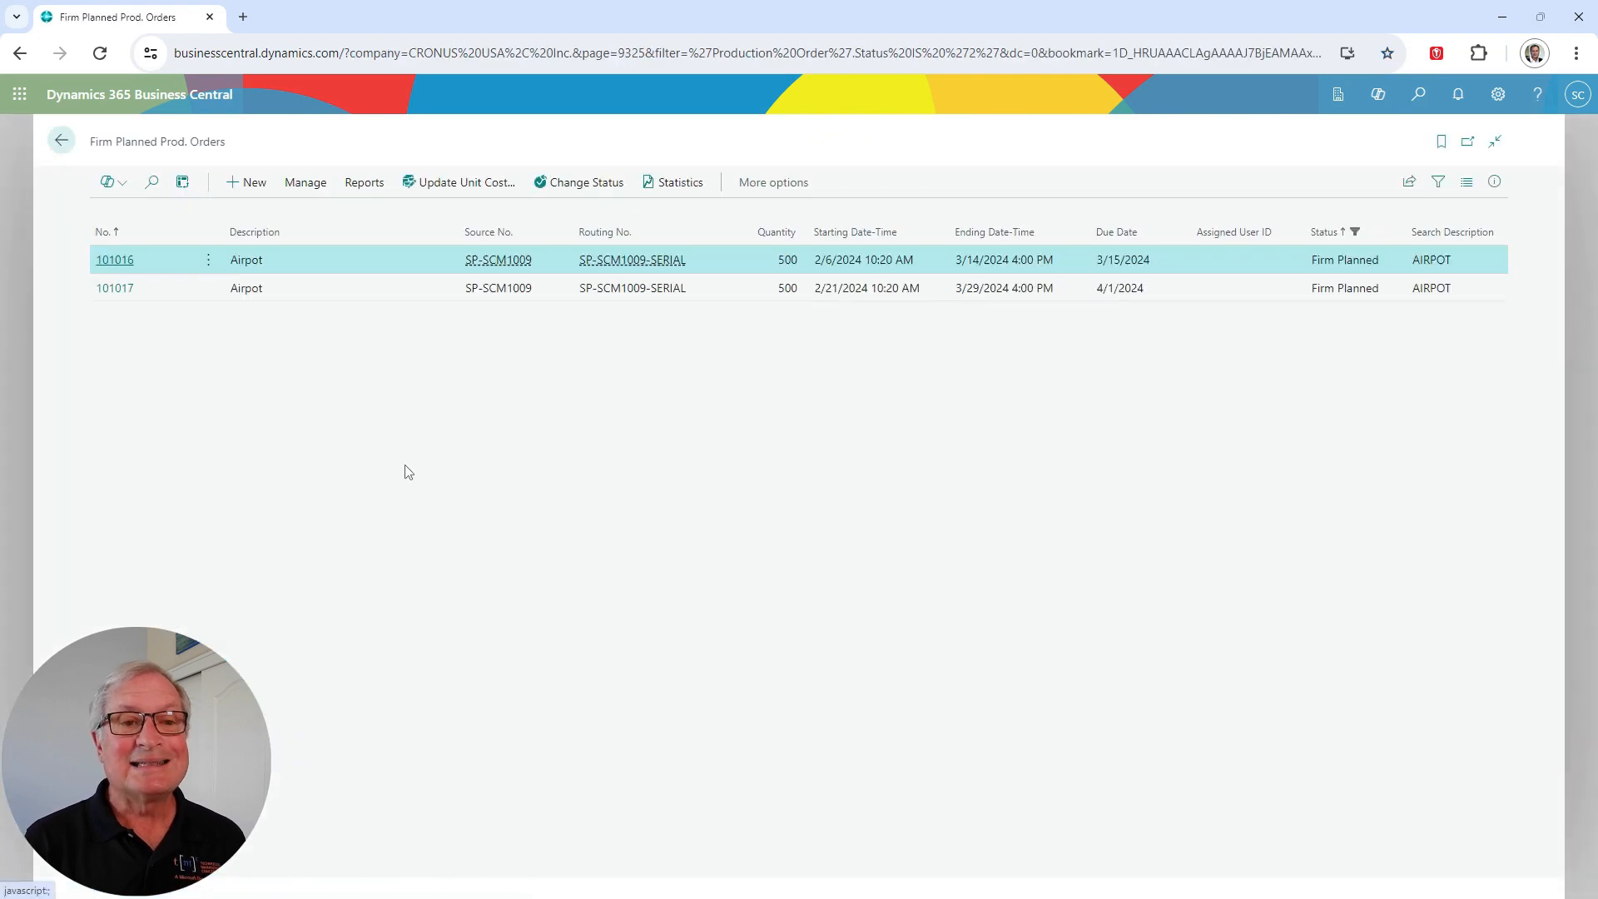
left_click(114, 260)
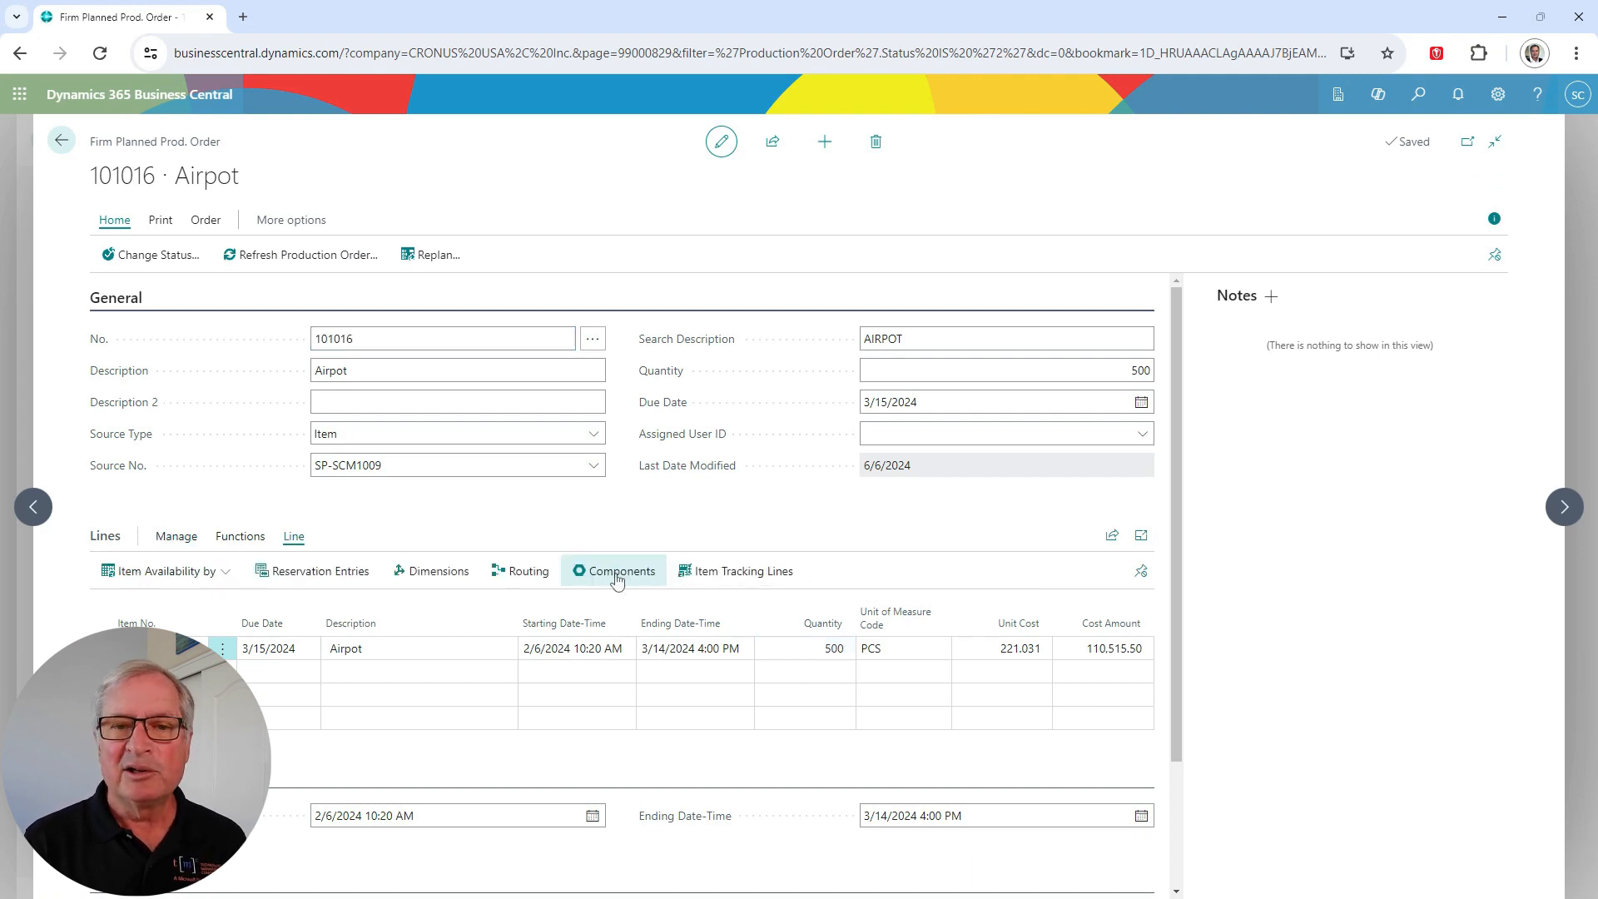
left_click(617, 574)
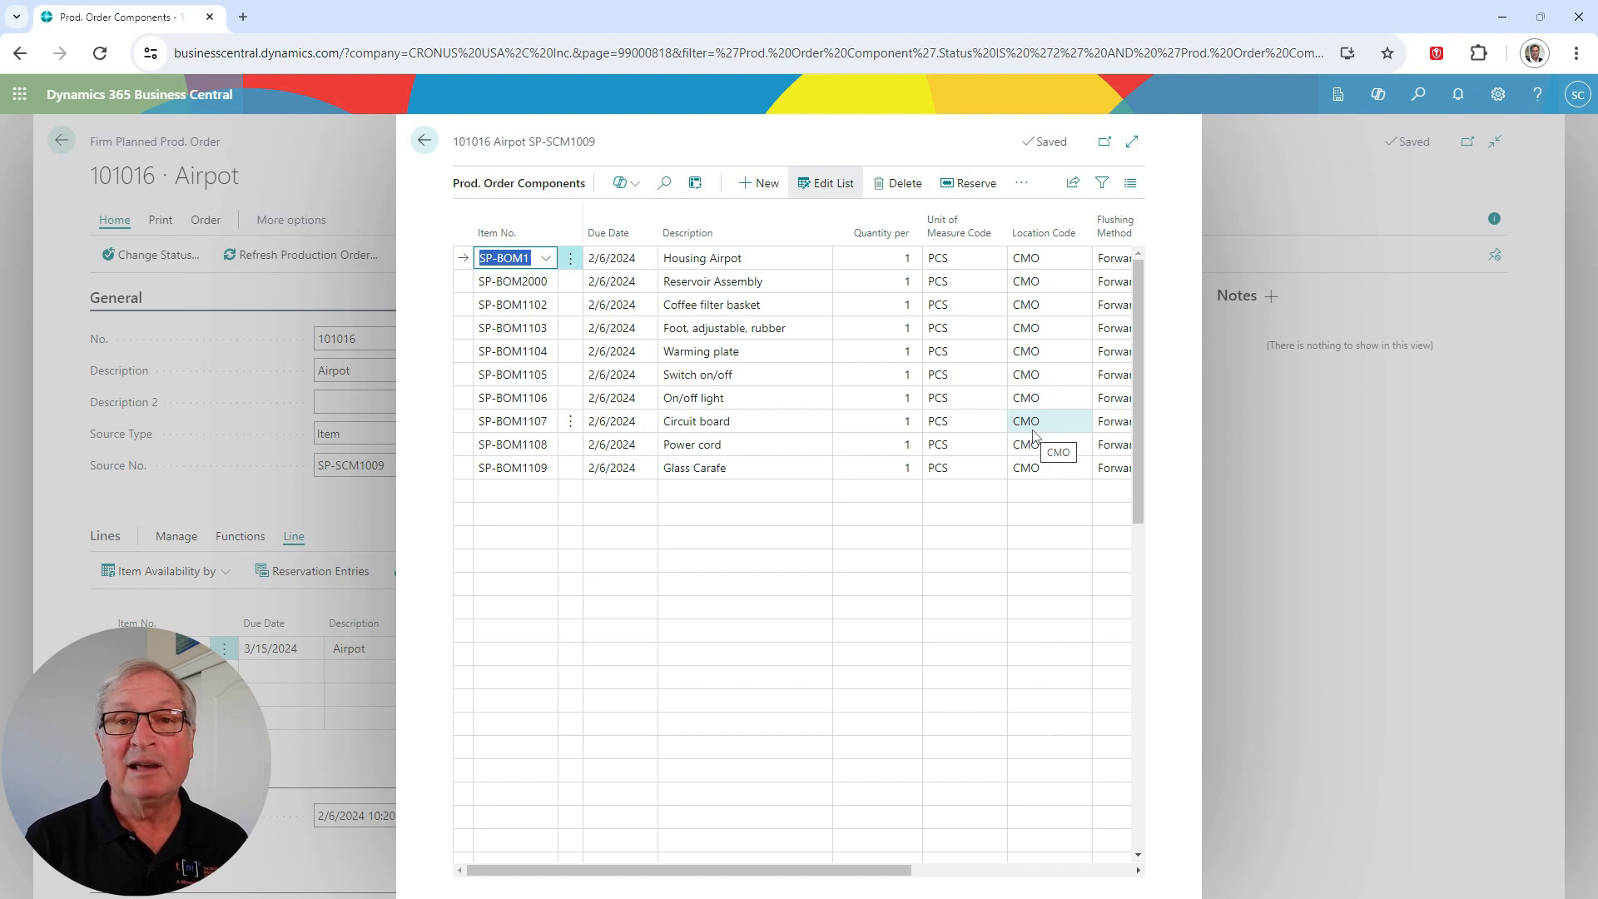
left_click(428, 147)
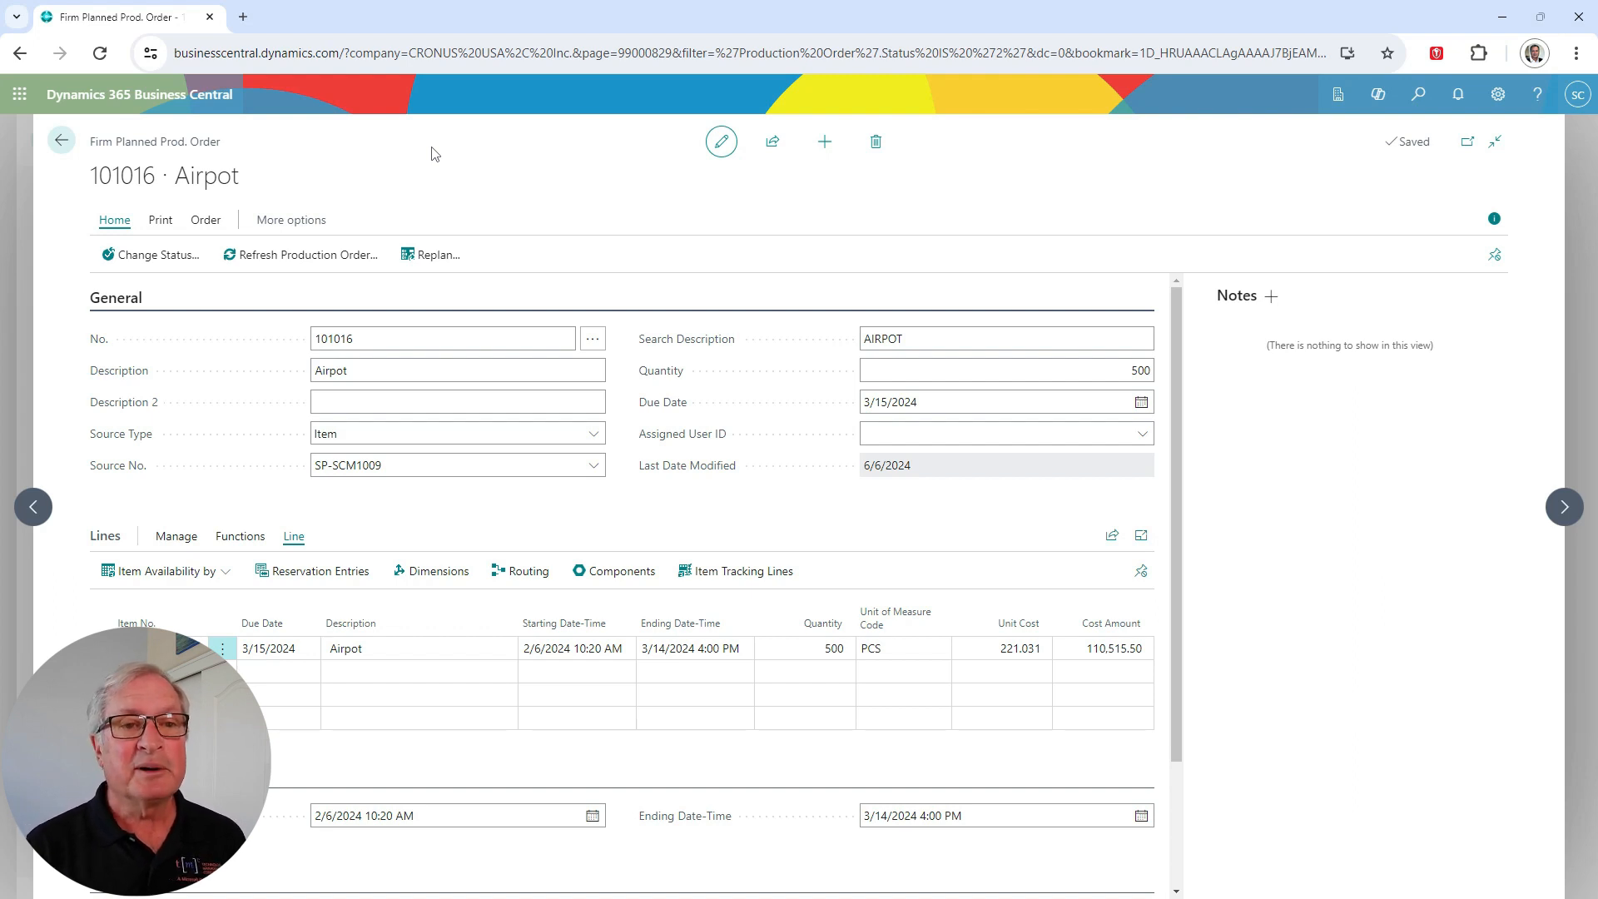
- Change the firm planned production order's status to Released with posting date 6/15/2024 and Update Unit Cost switched on
left_click(178, 254)
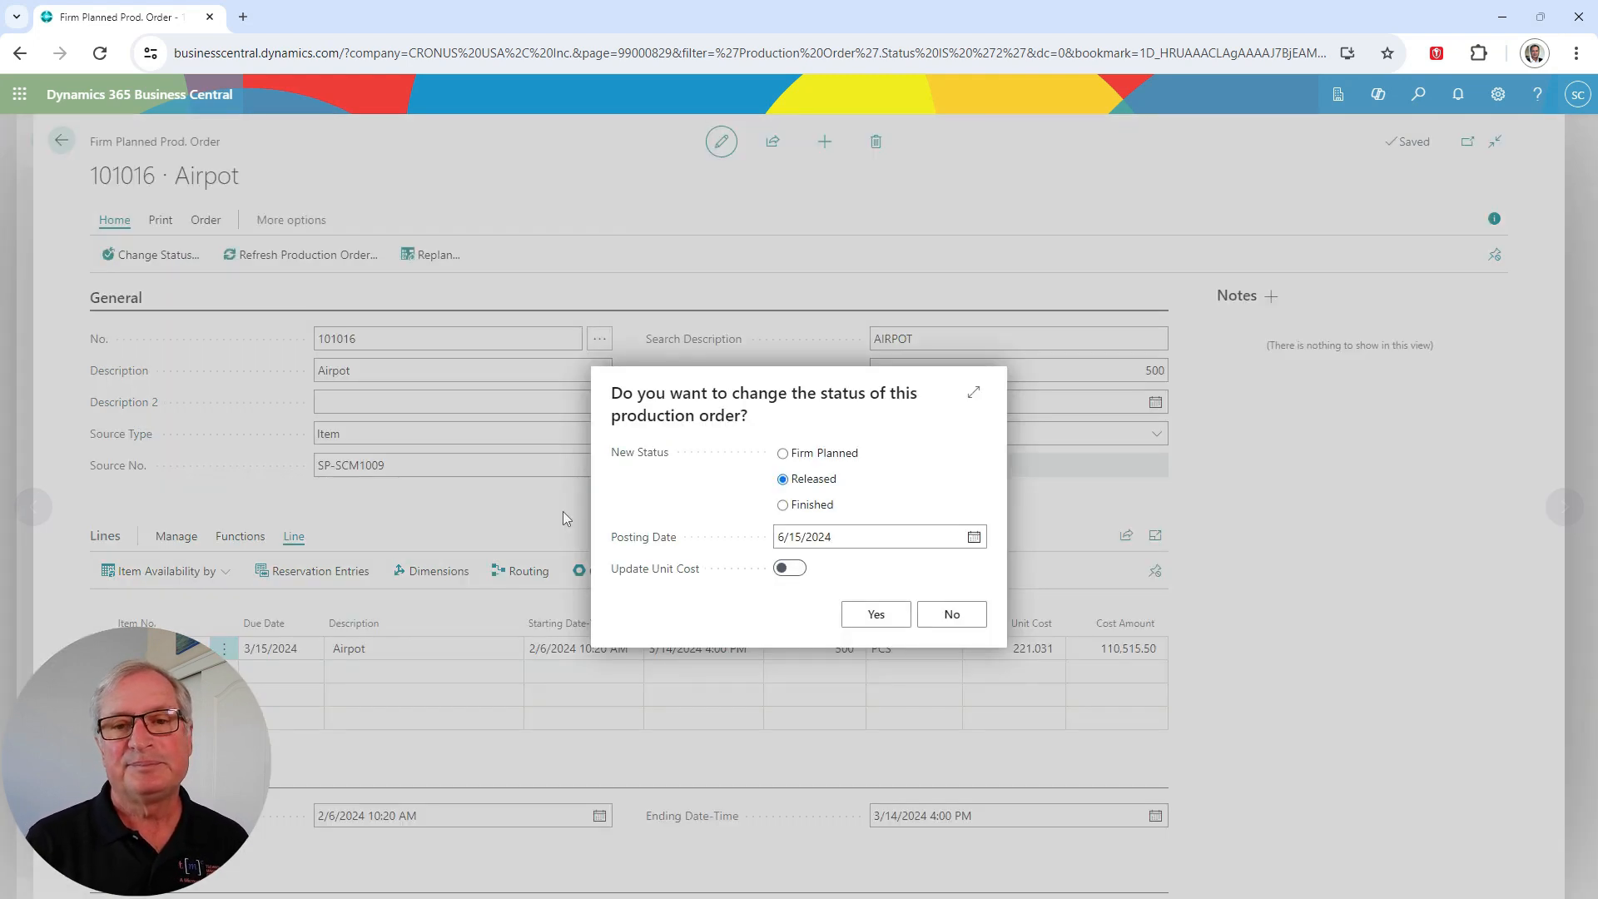
left_click(790, 570)
left_click(874, 613)
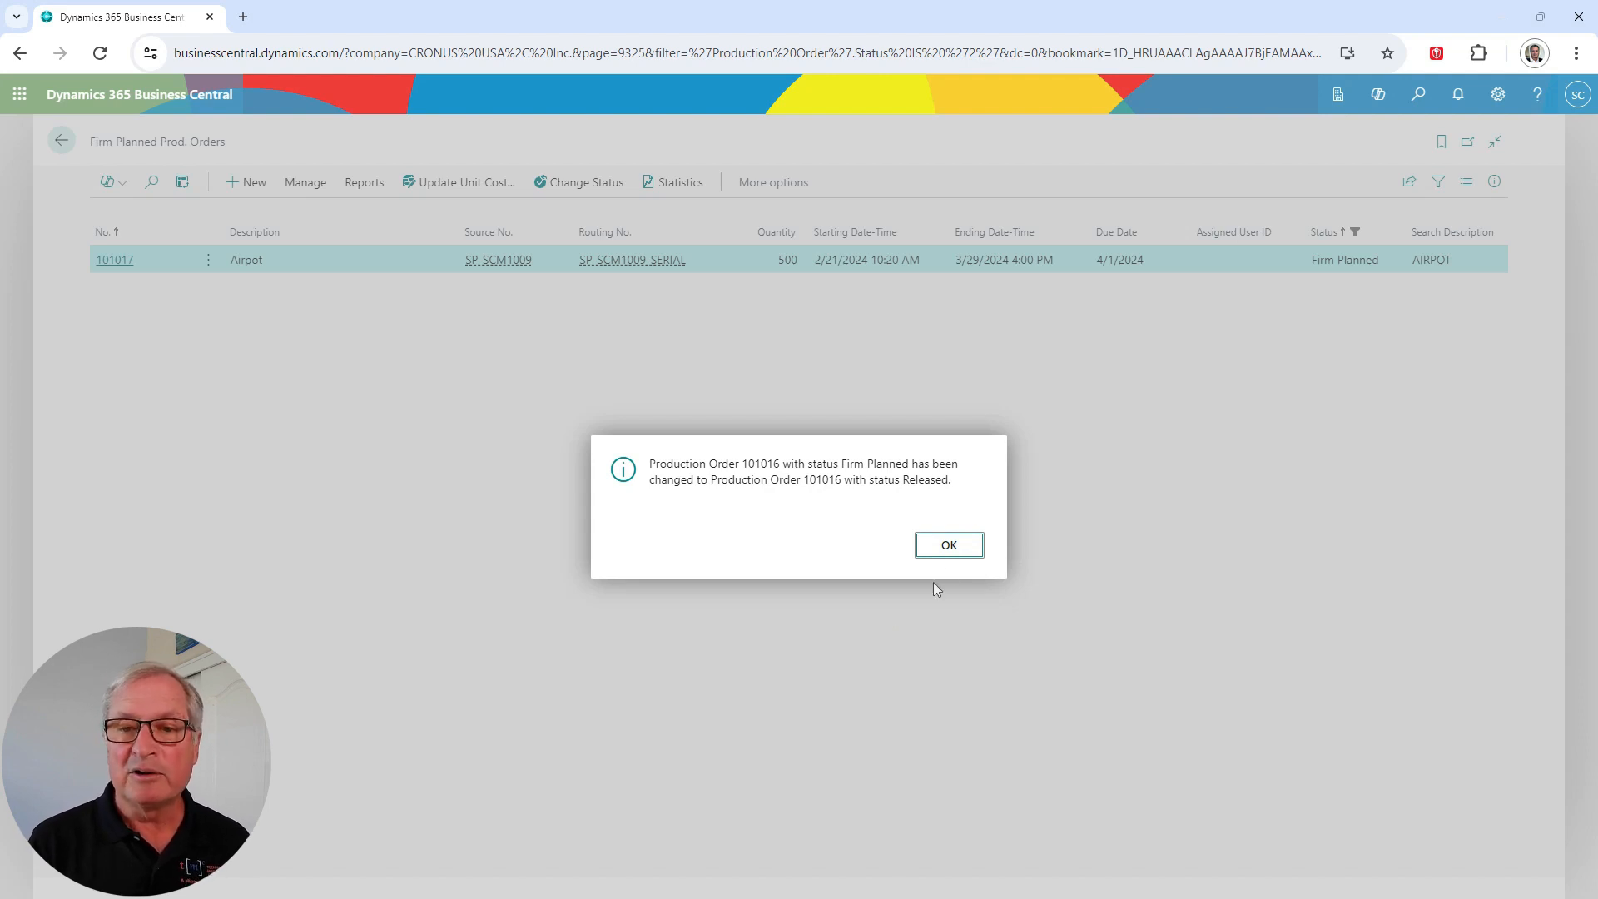
left_click(946, 549)
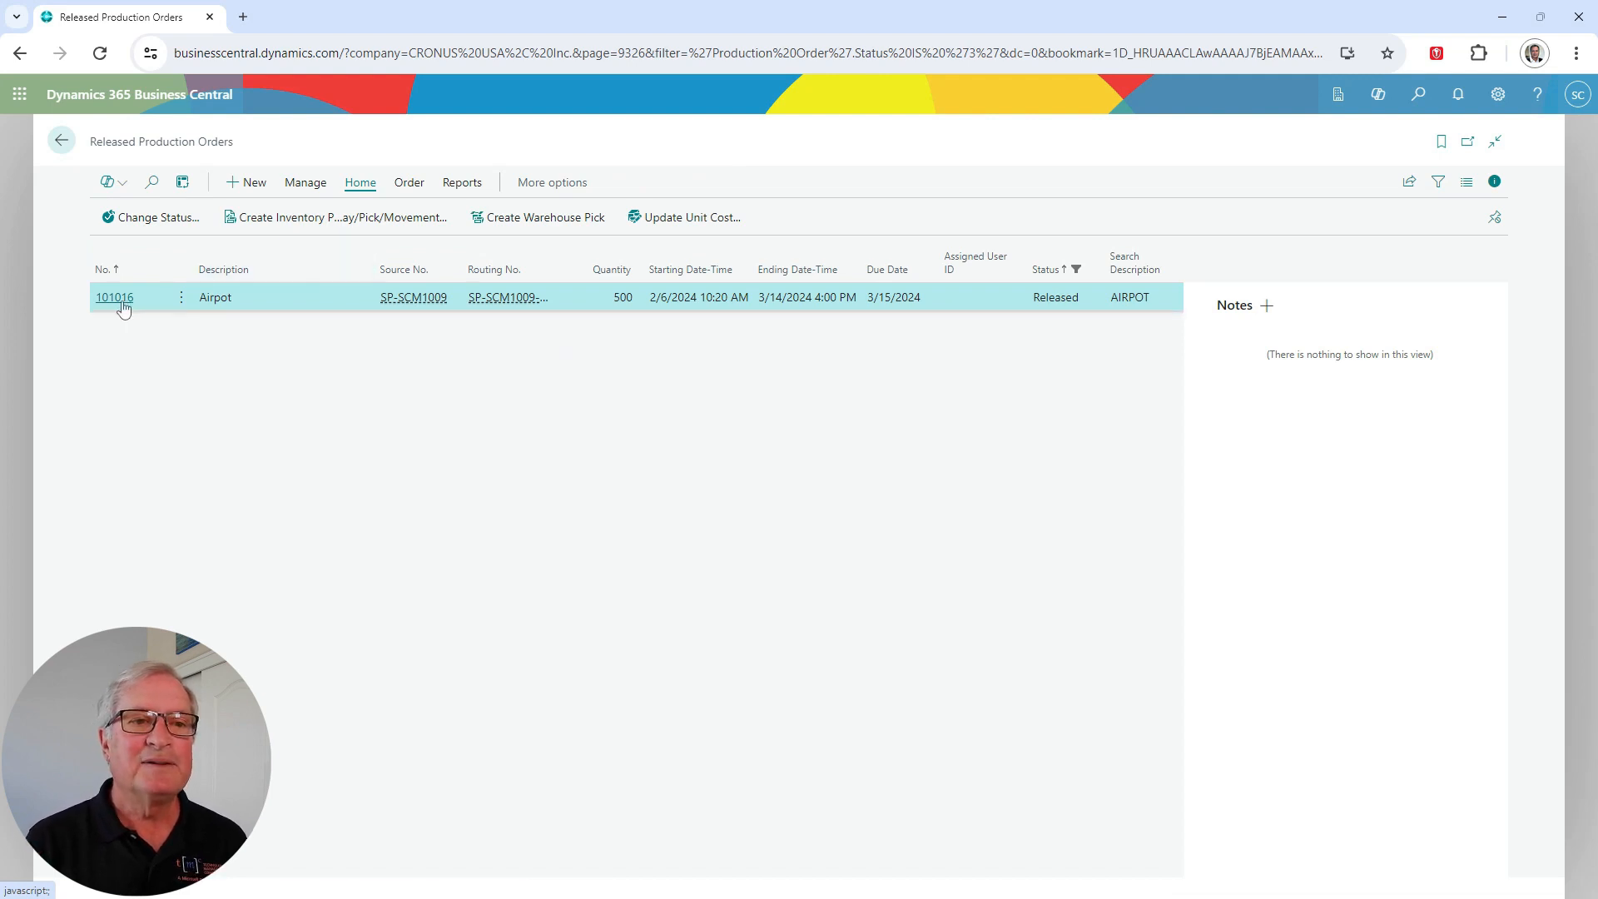
- Change the status of the released Airpot production order to Finished with Update Unit Cost switched on
left_click(154, 221)
left_click(794, 571)
left_click(876, 614)
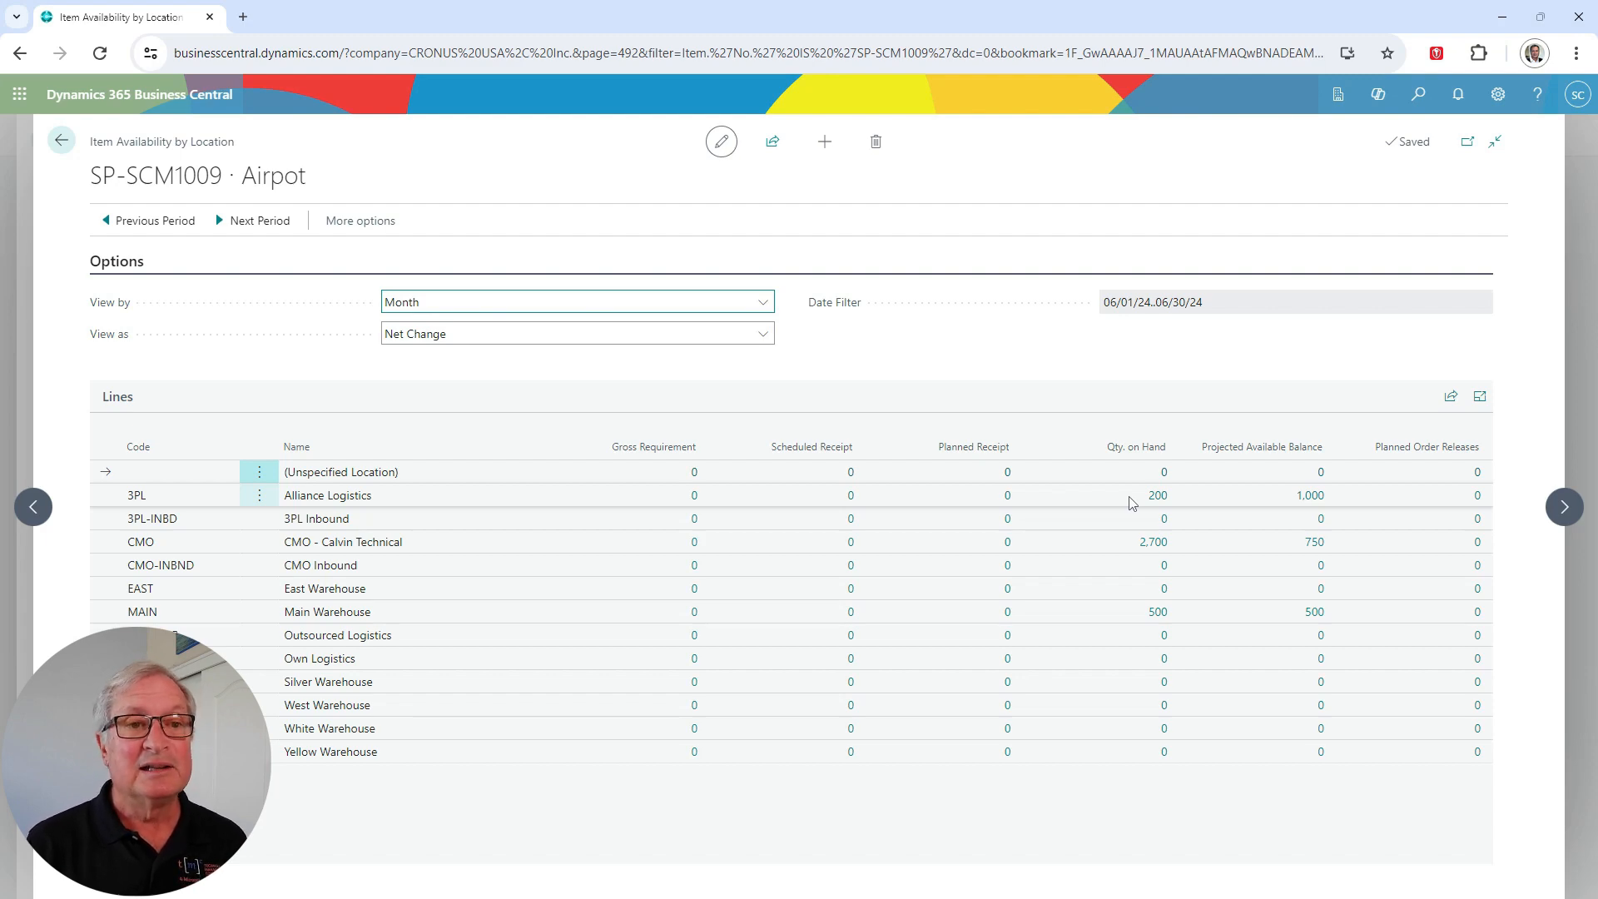
- Open the first CMO to 3PL transfer order, for 800 Airpots, and post its shipment
left_click(183, 95)
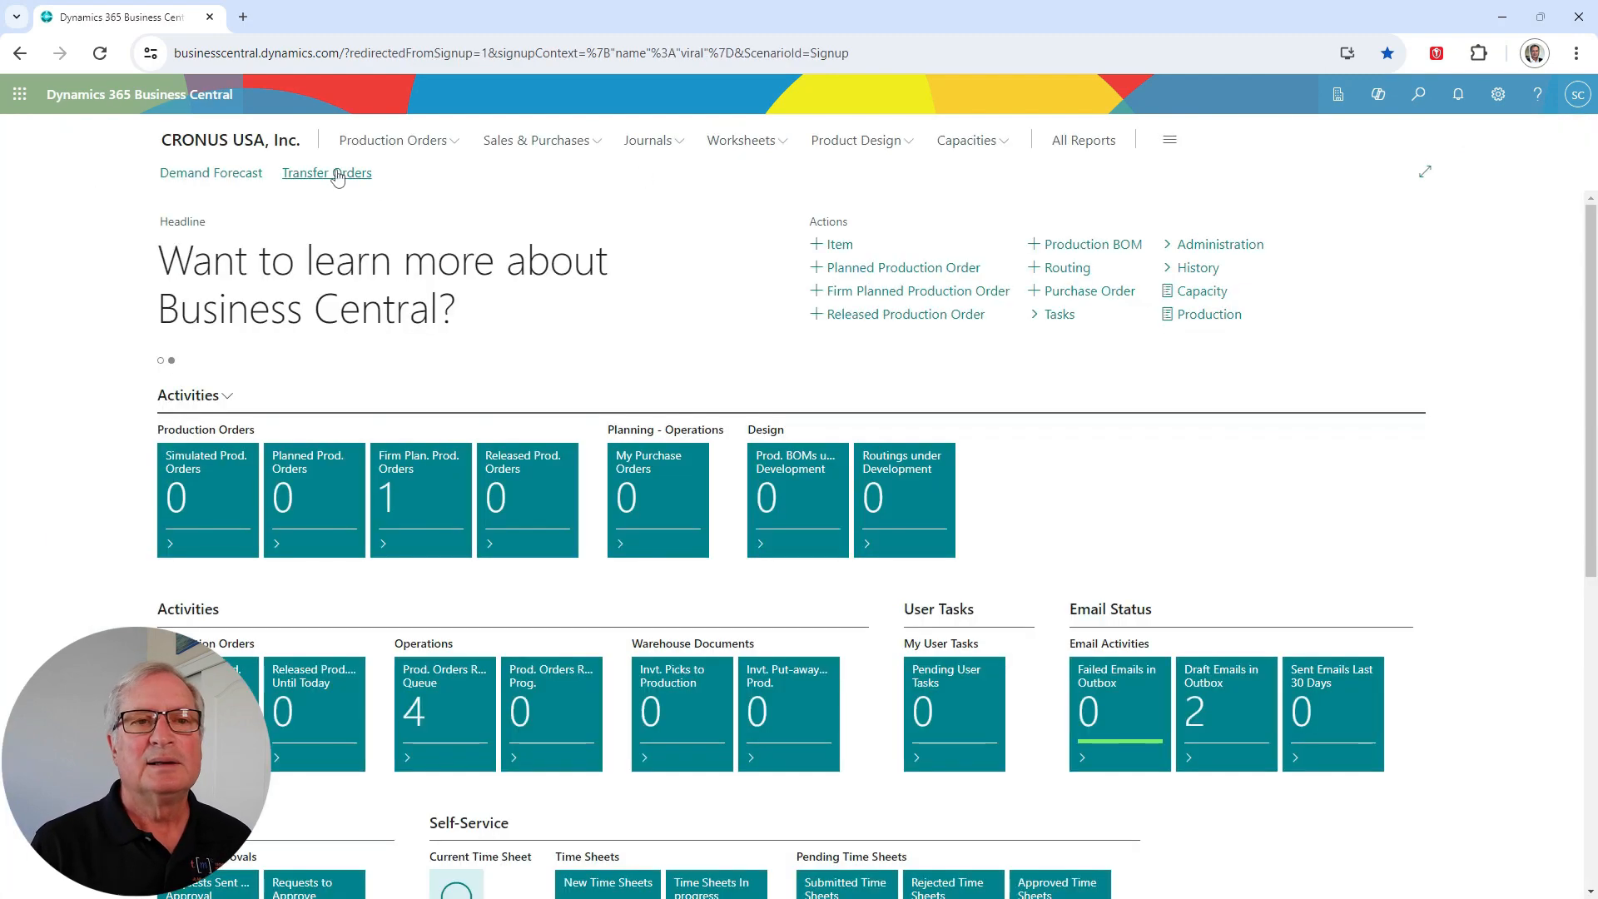
left_click(337, 174)
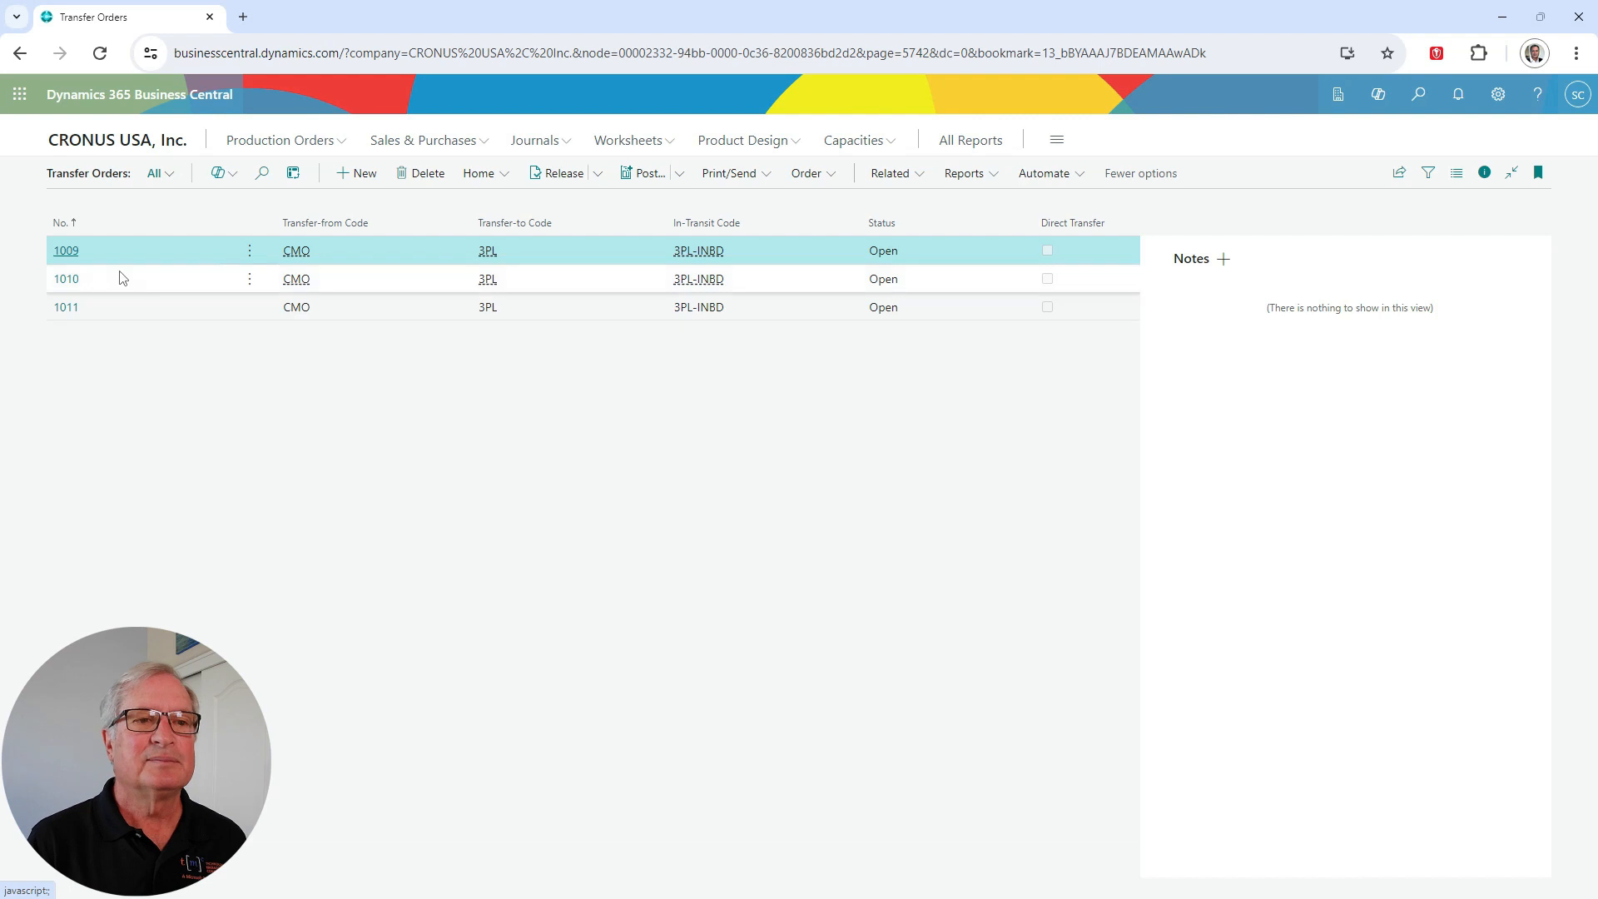
left_click(66, 252)
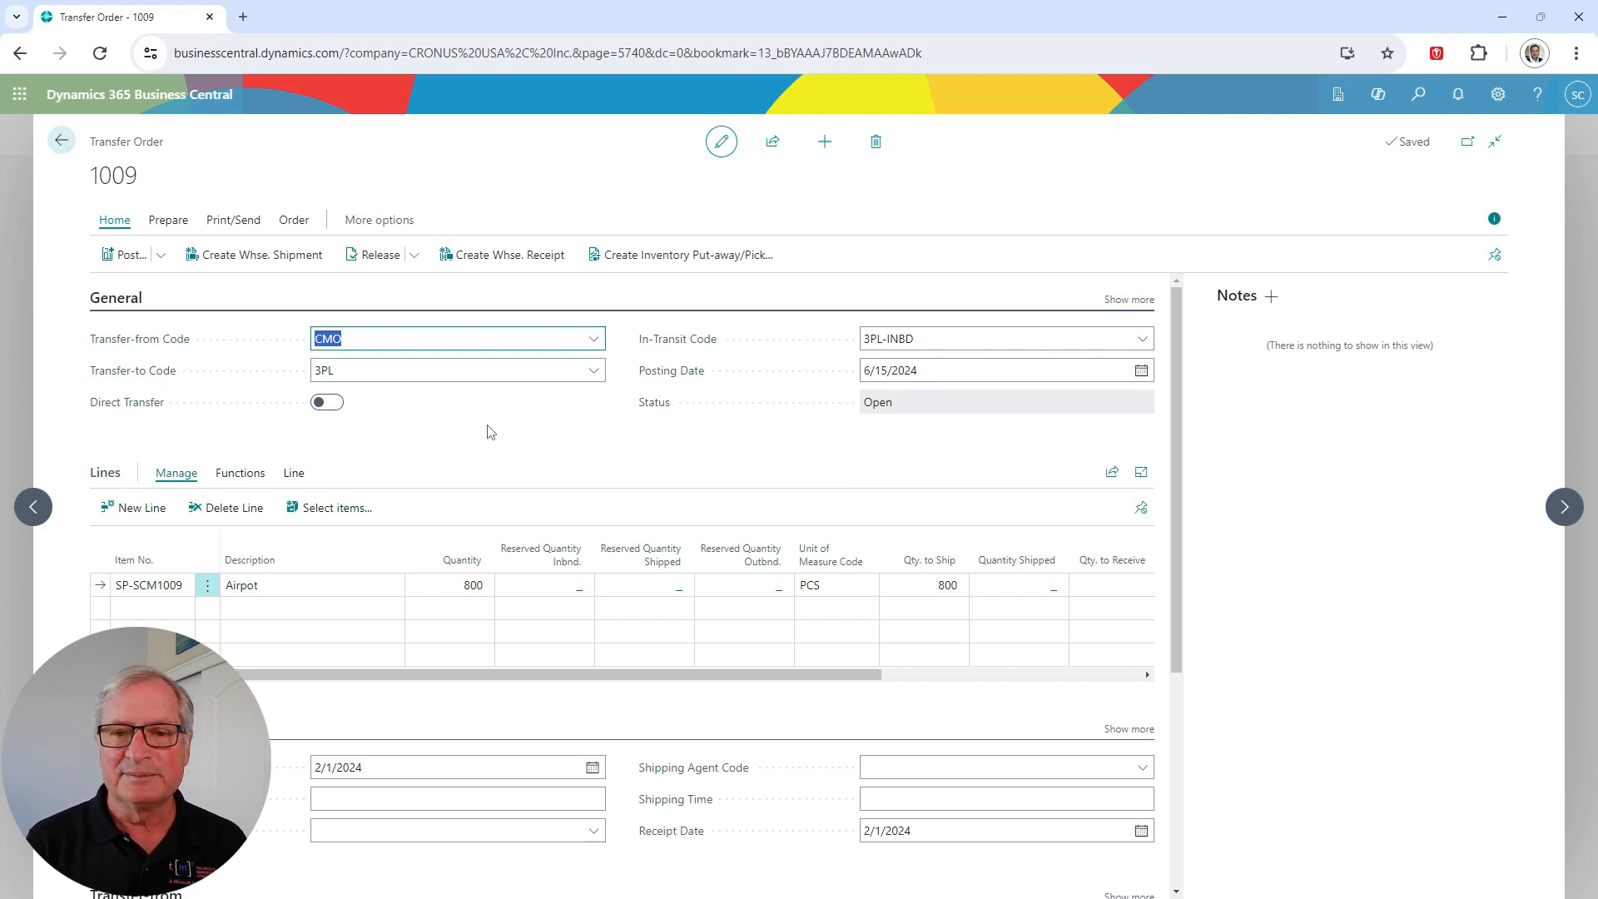
left_click(137, 250)
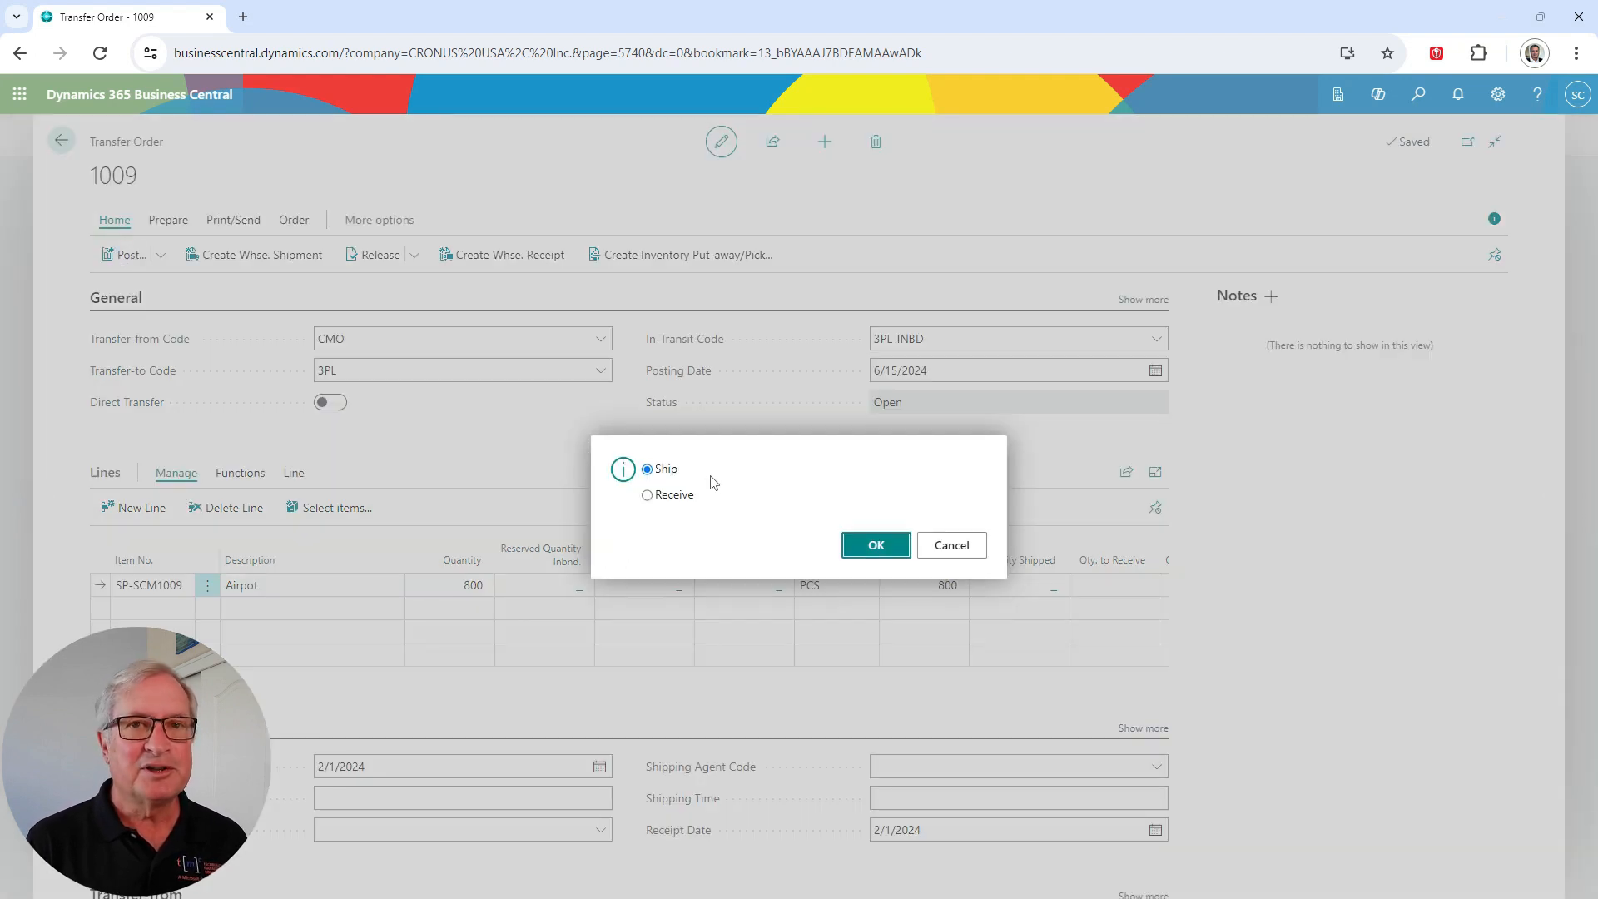
left_click(868, 545)
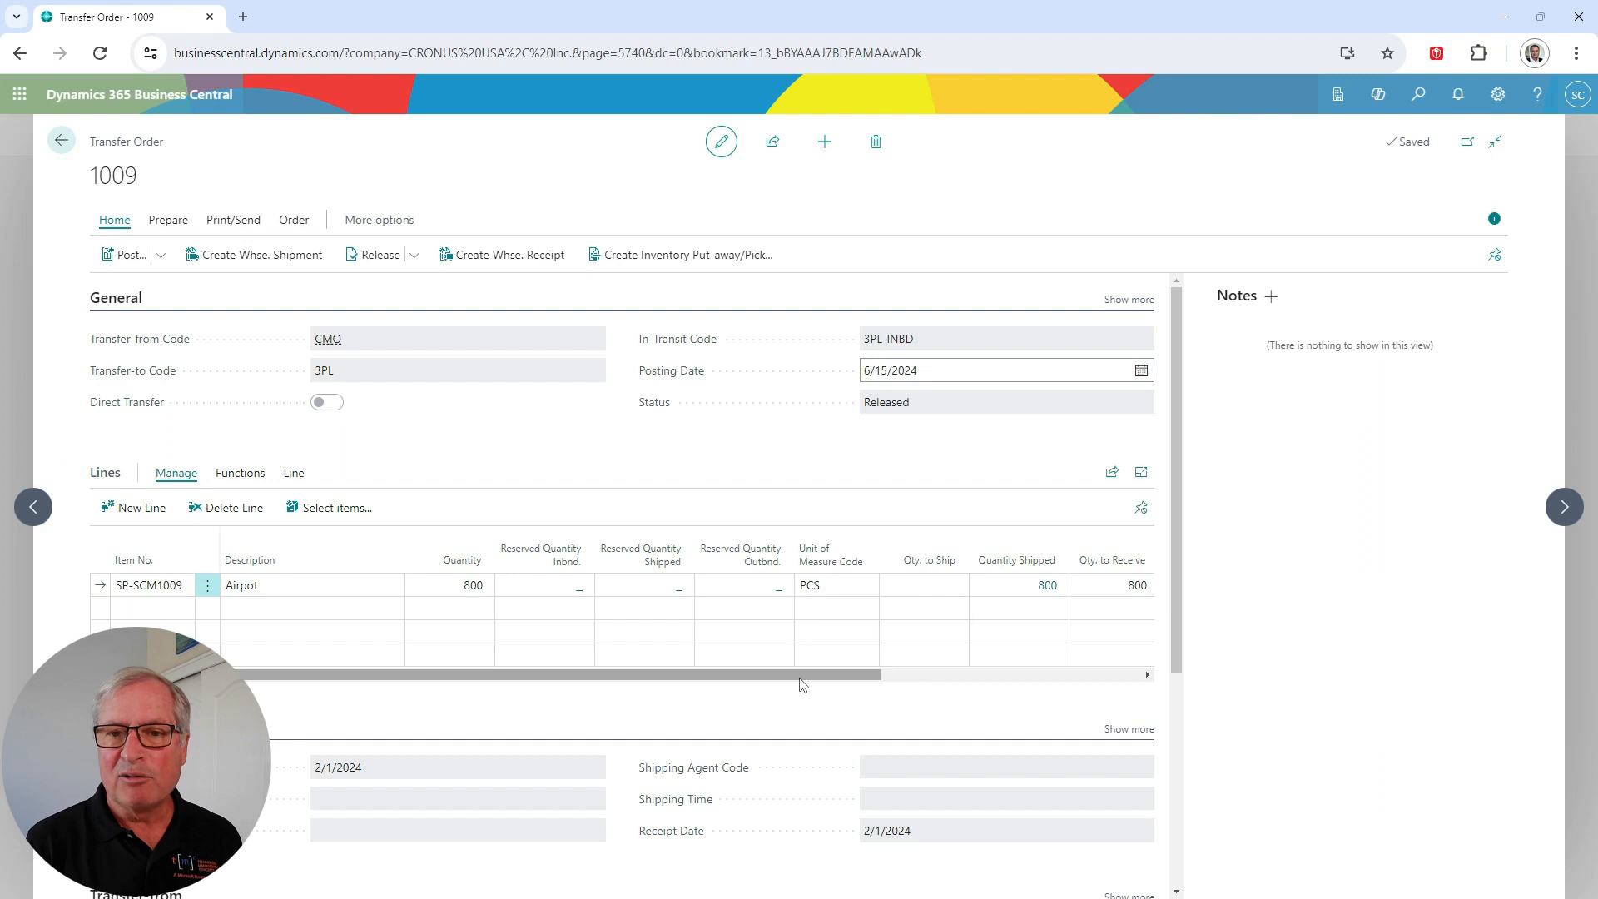
- Set the transfer line's quantity to receive to 790 and post the receipt
left_click_drag(844, 675, 1040, 667)
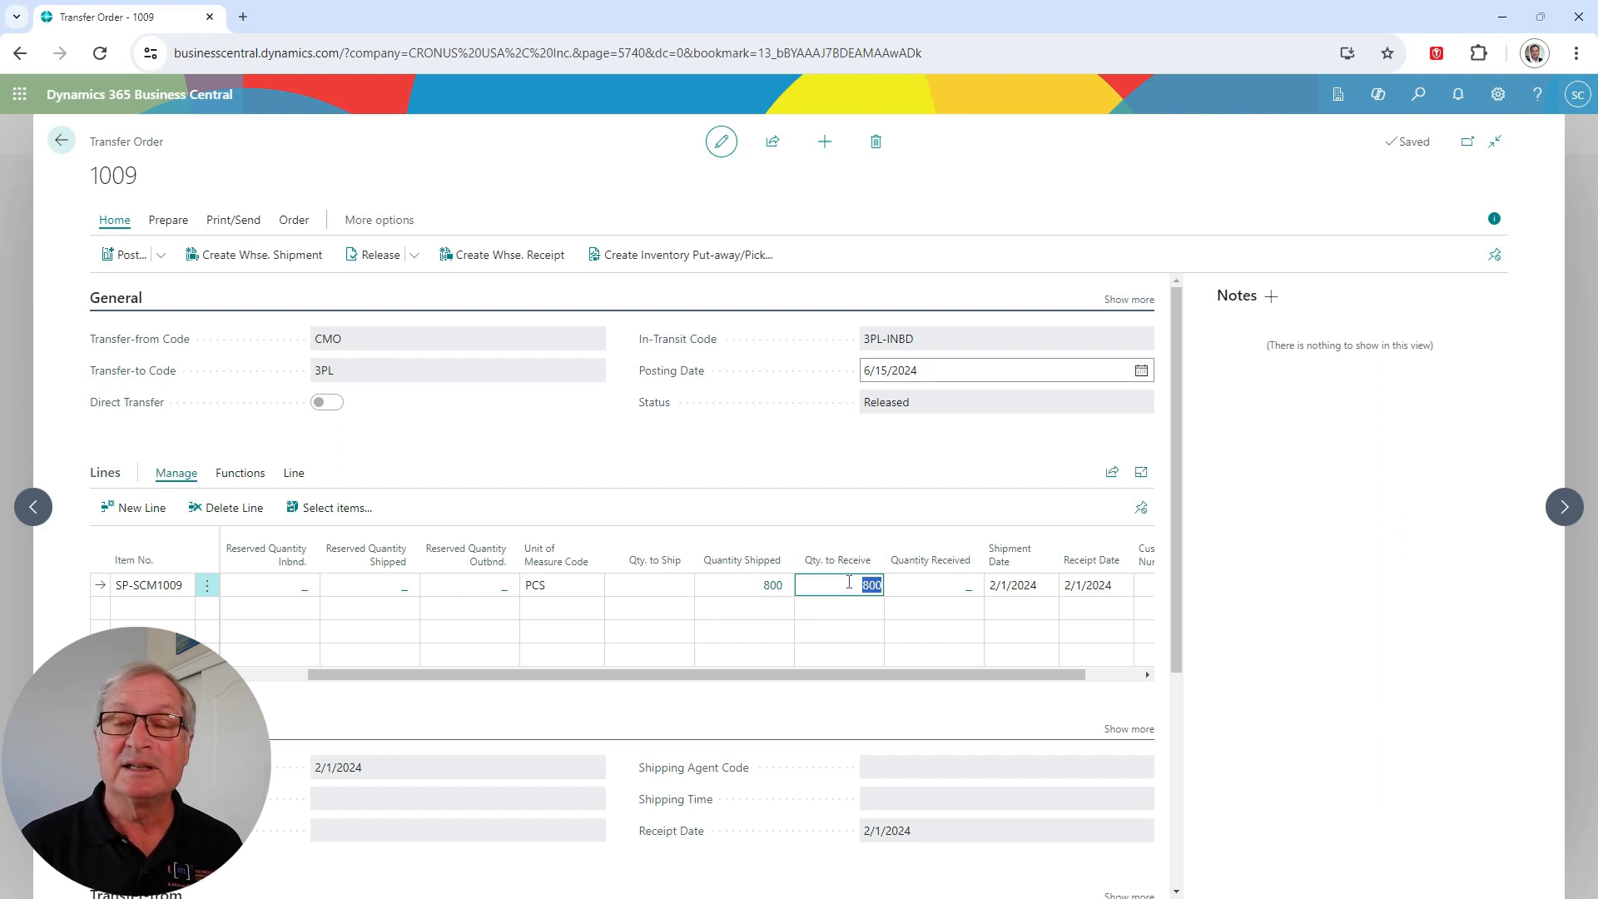
type("790")
key("Tab")
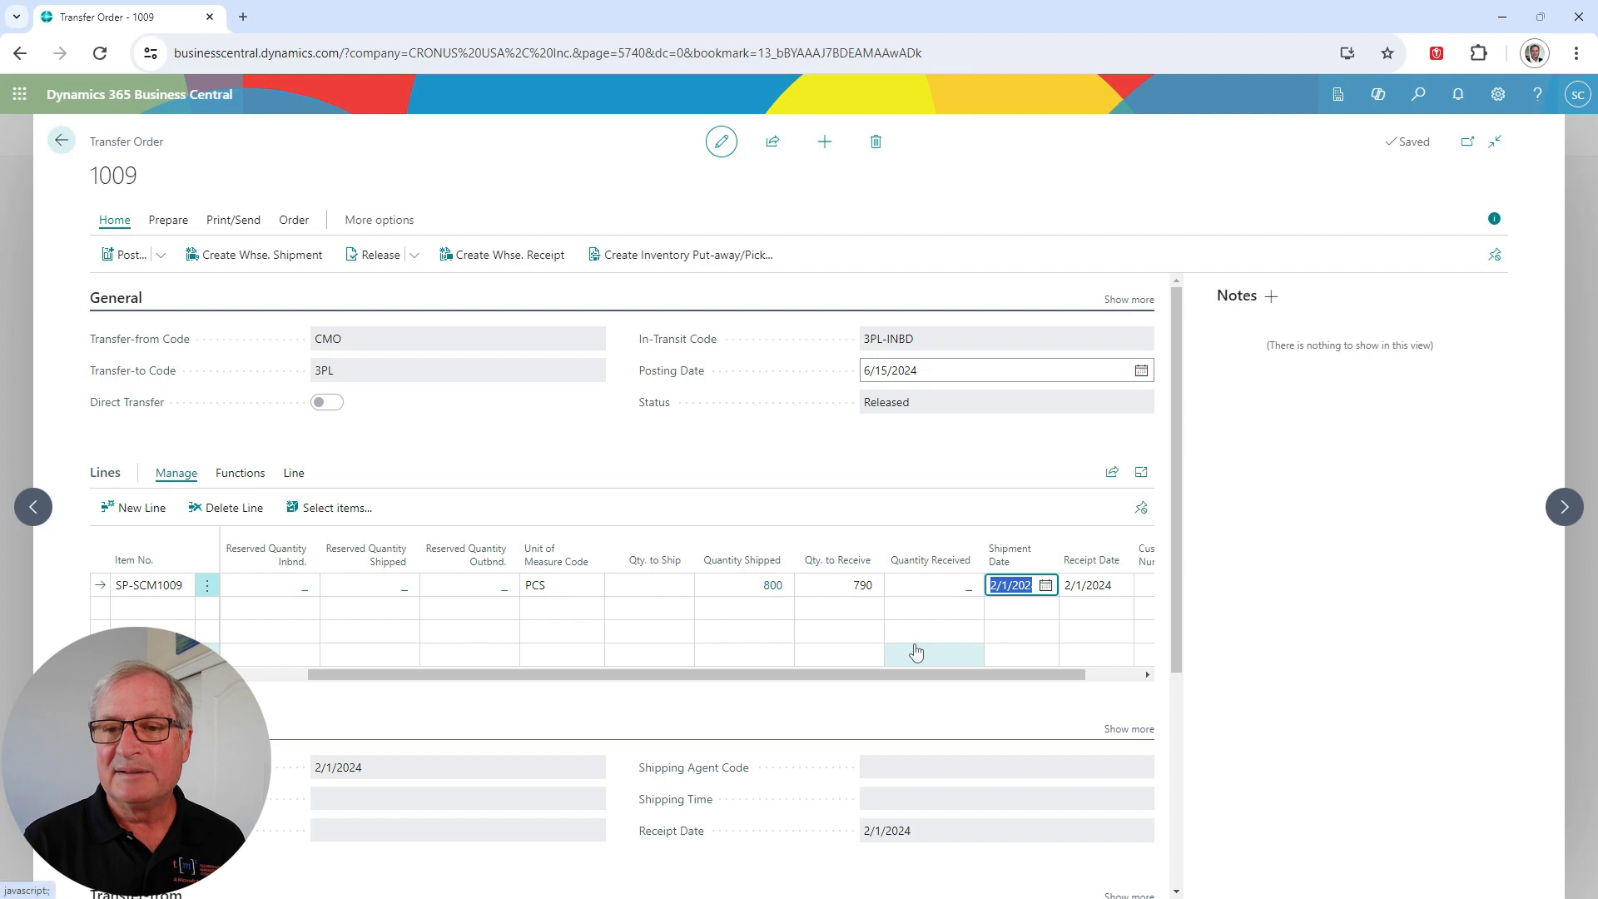
left_click(124, 255)
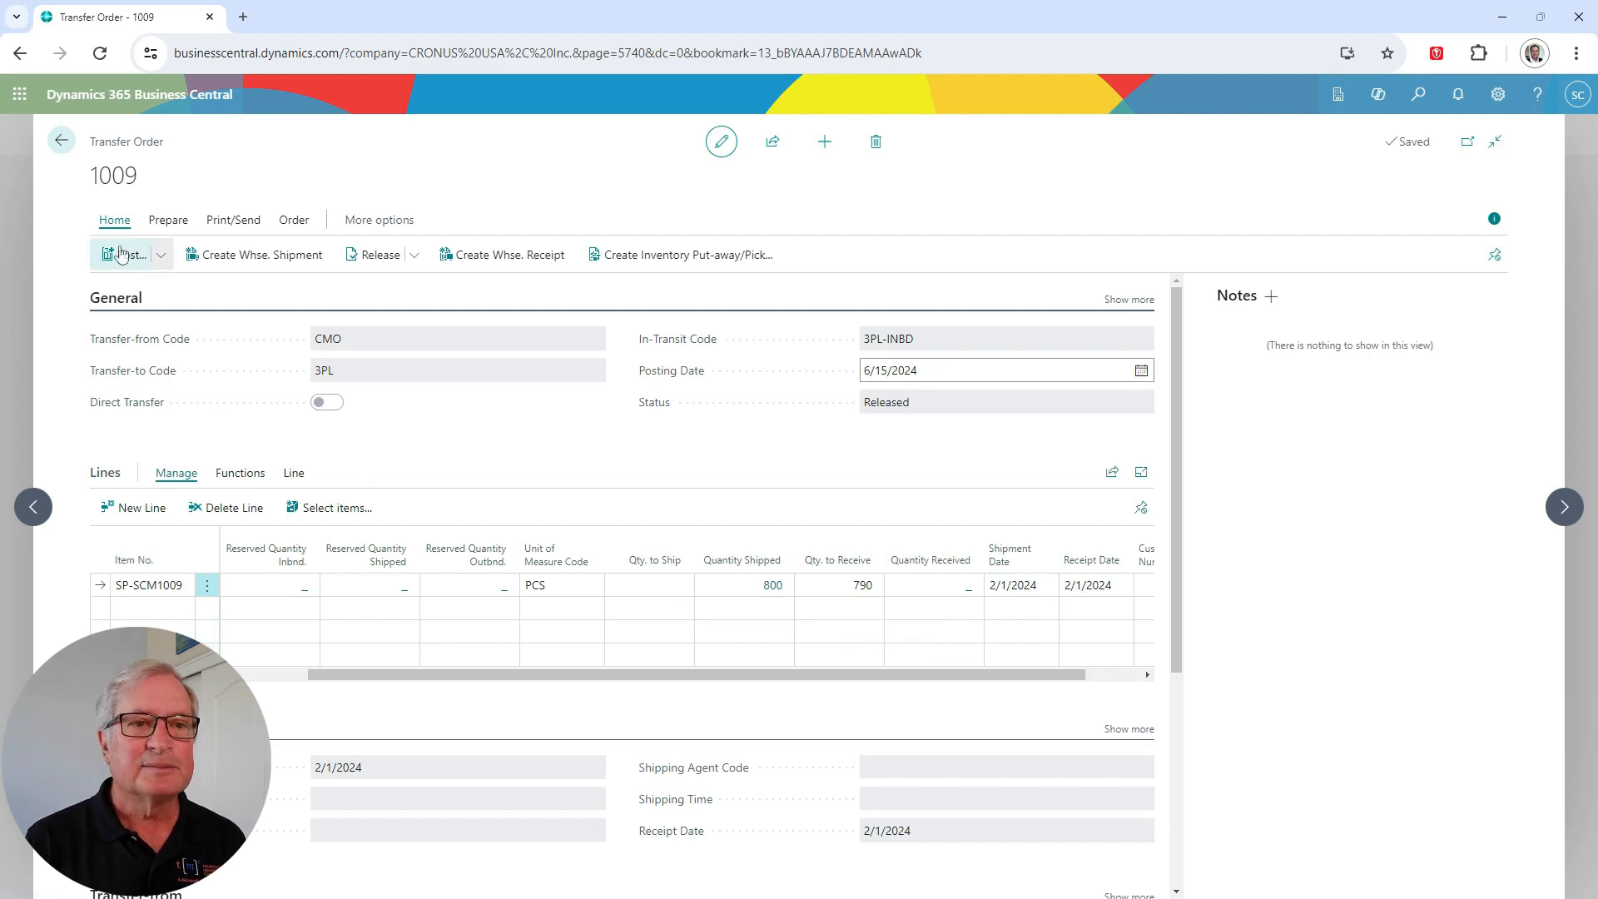
left_click(857, 549)
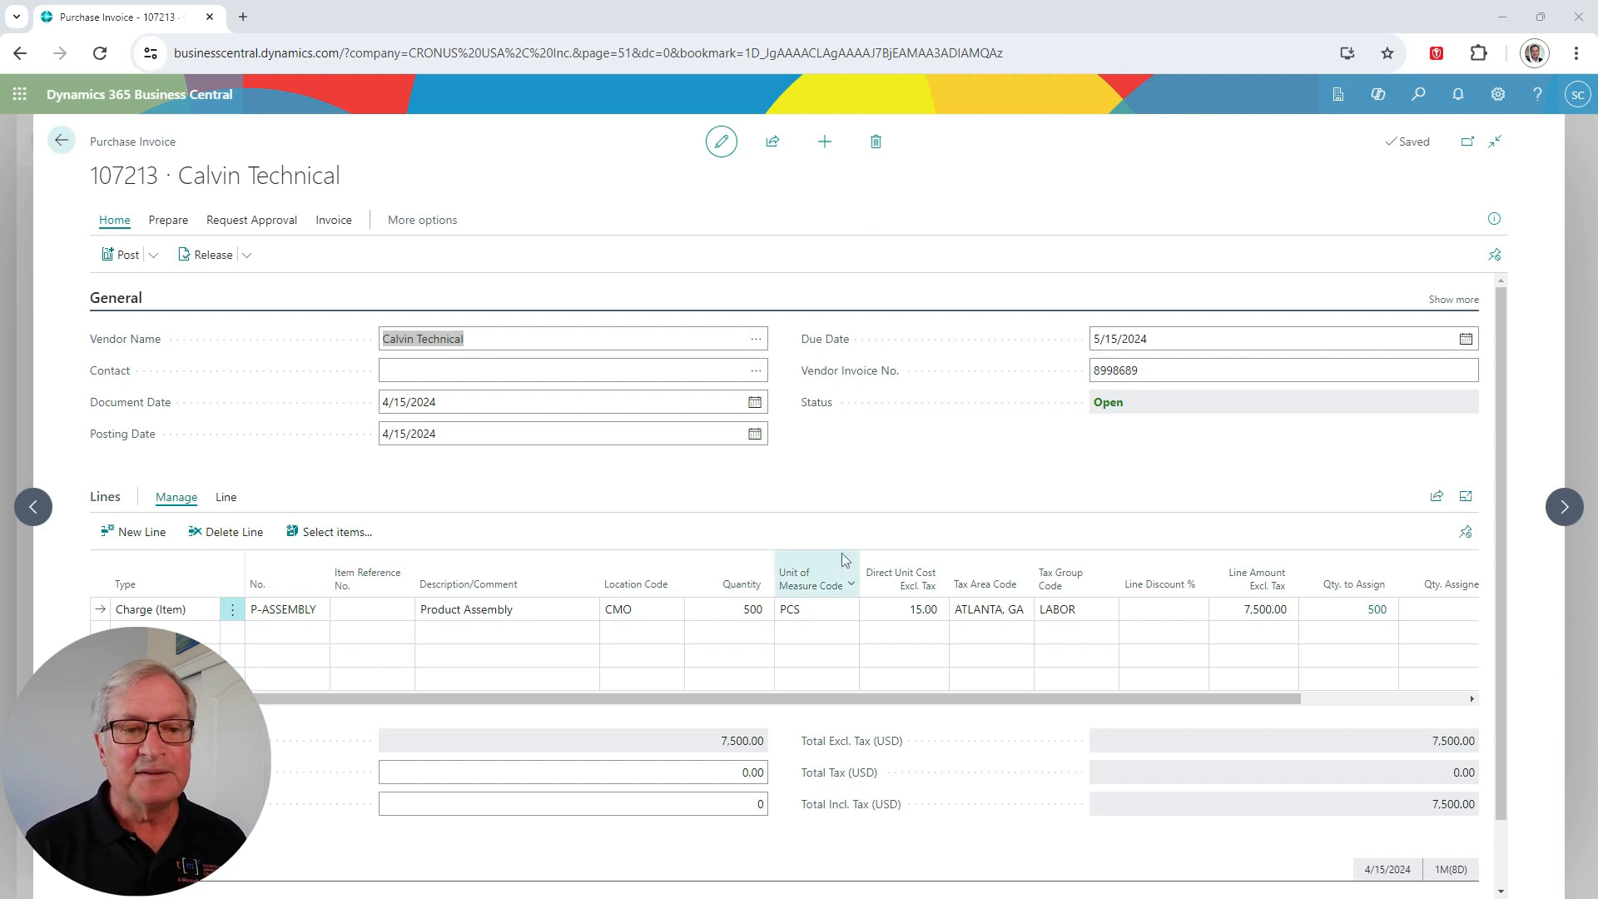
- Review the item charge assignment of the P-ASSEMBLY line on the Calvin Technical purchase invoice
left_click(227, 503)
left_click(388, 533)
left_click(413, 626)
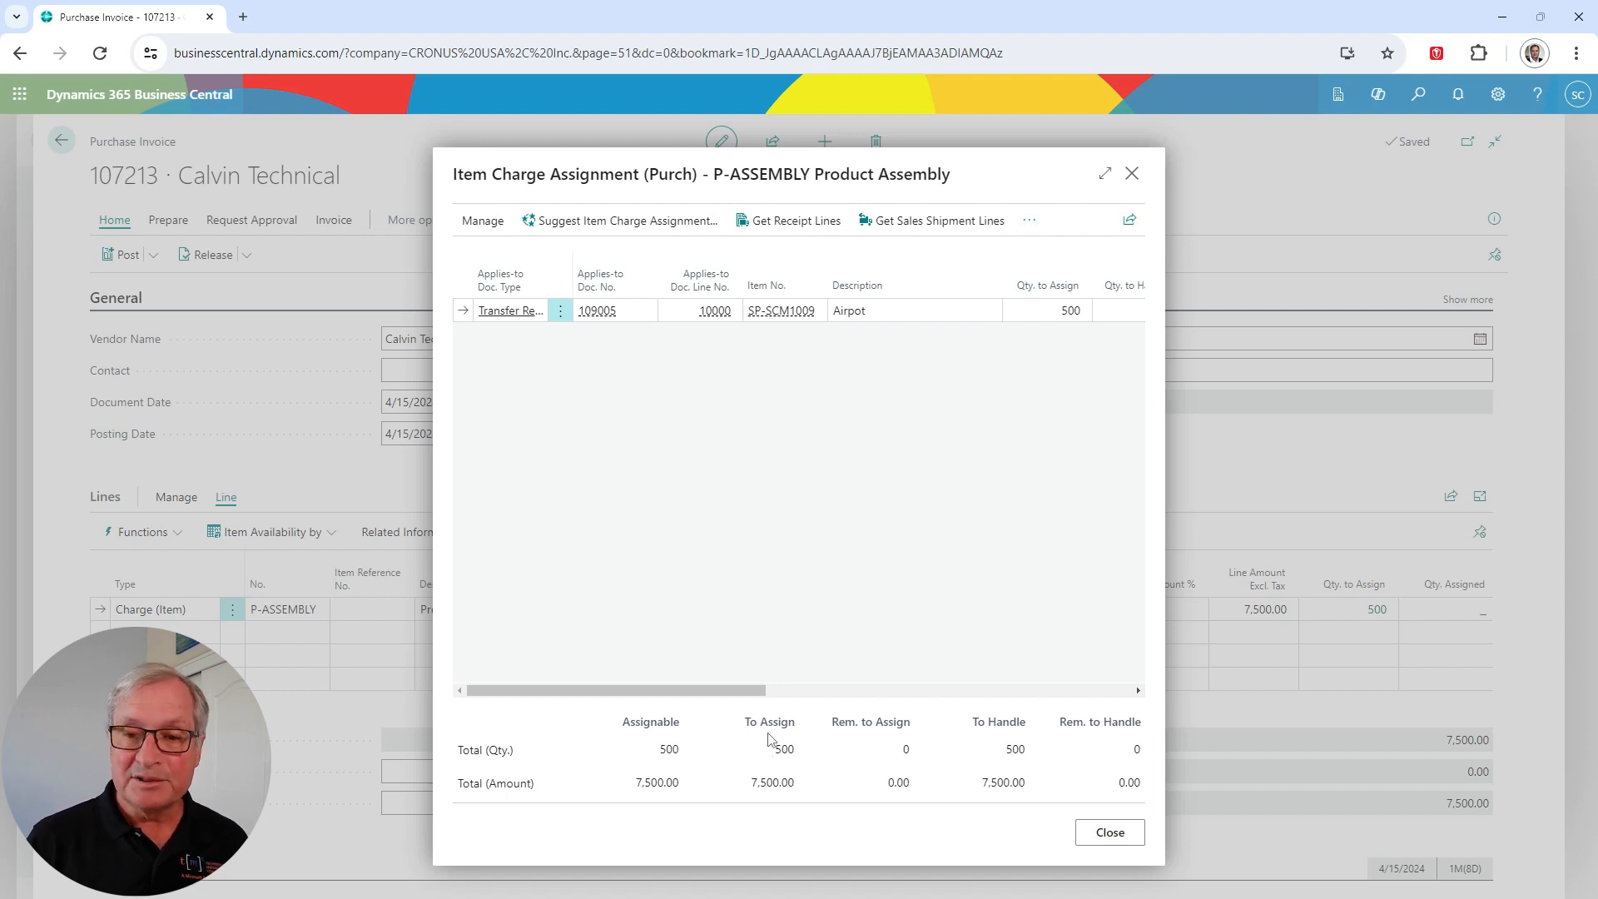
left_click(1108, 833)
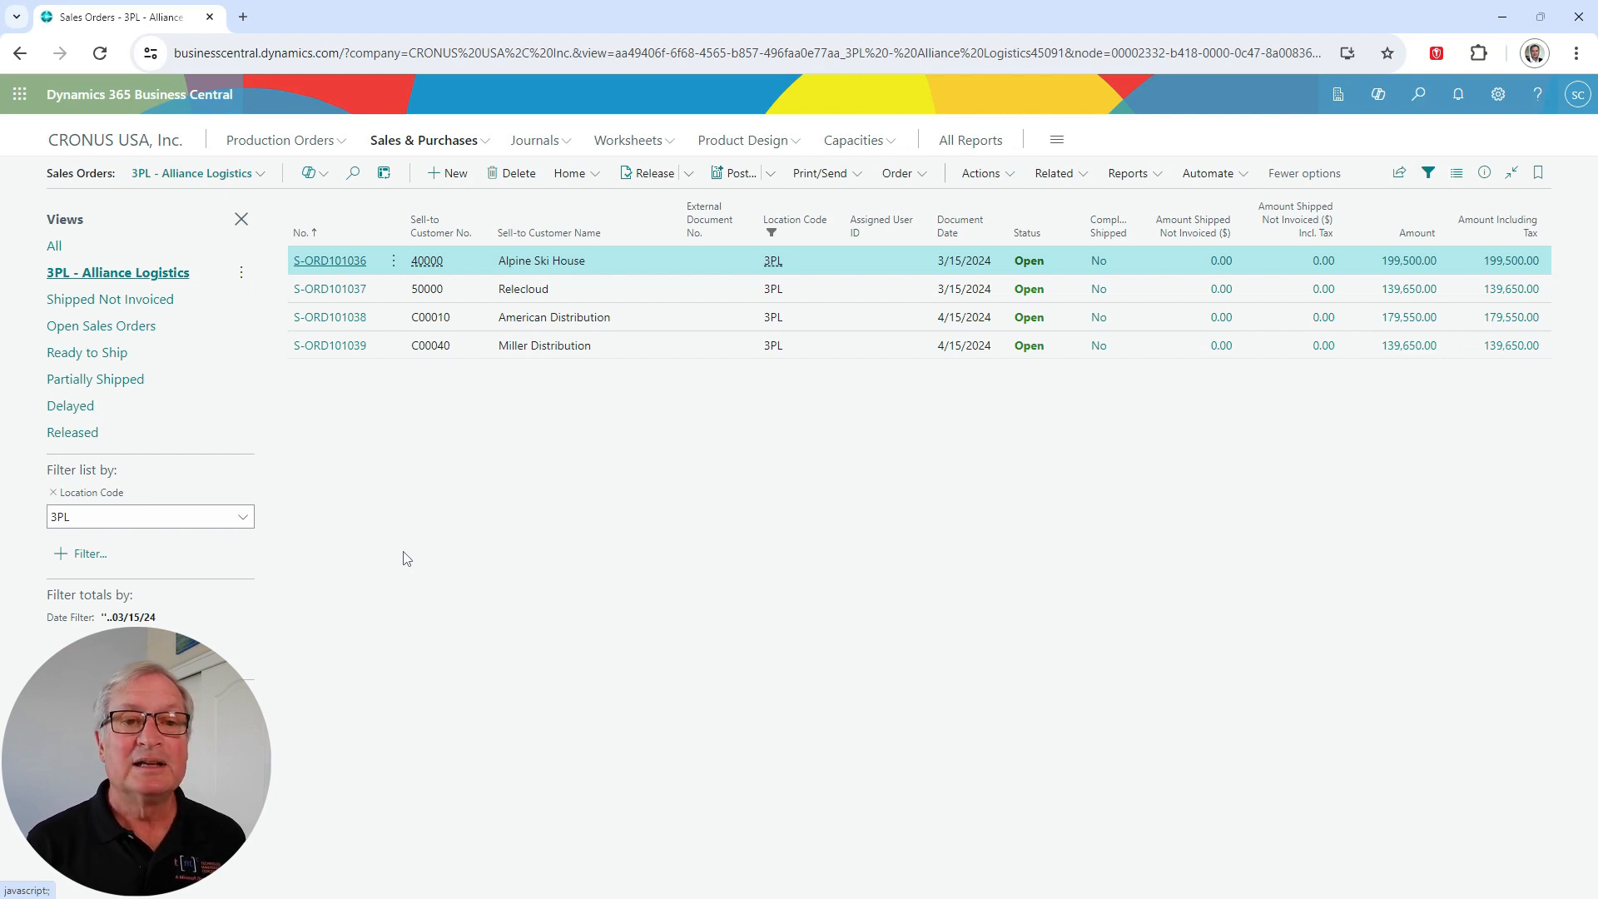
- Open the Alpine Ski House sales order in the 3PL - Alliance Logistics view and post it as Ship and Invoice
left_click(330, 261)
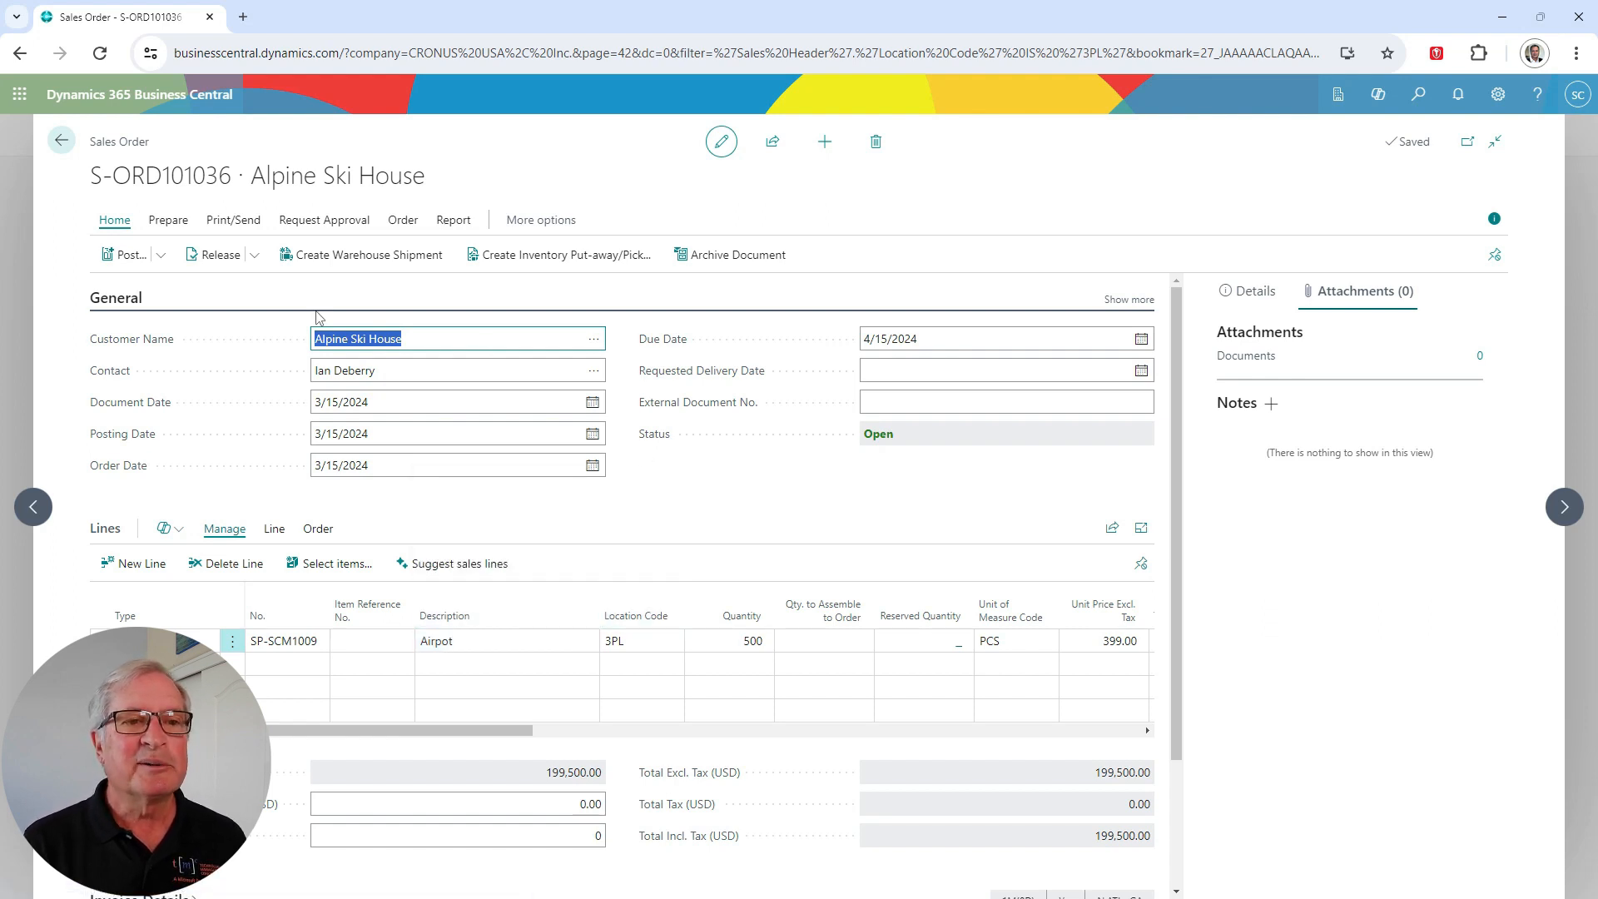
left_click(127, 256)
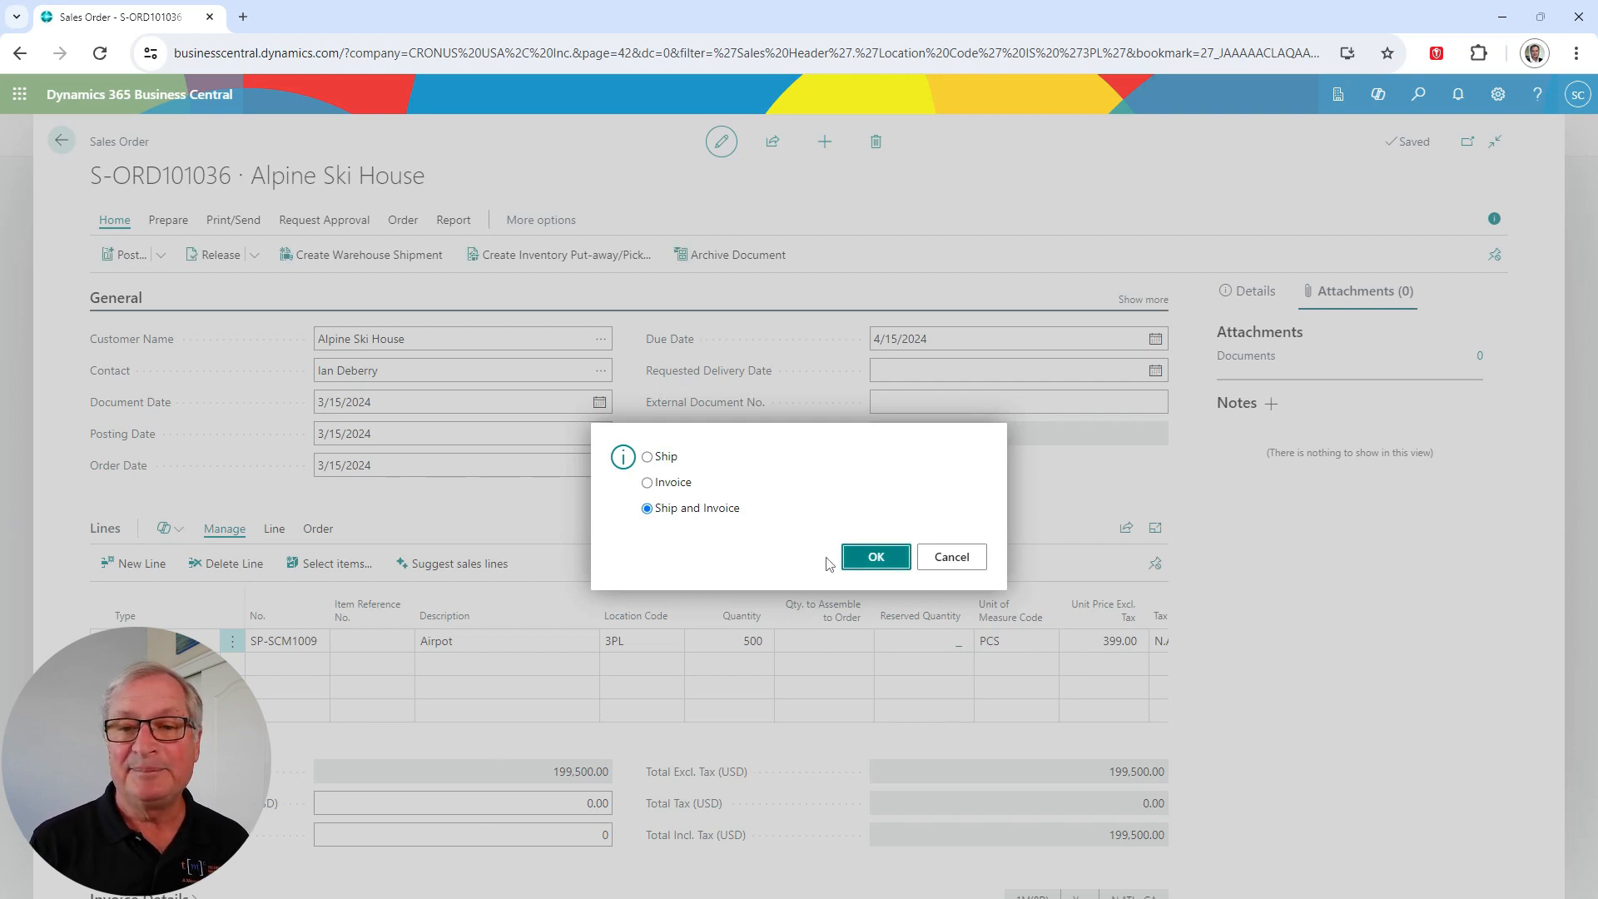
left_click(882, 559)
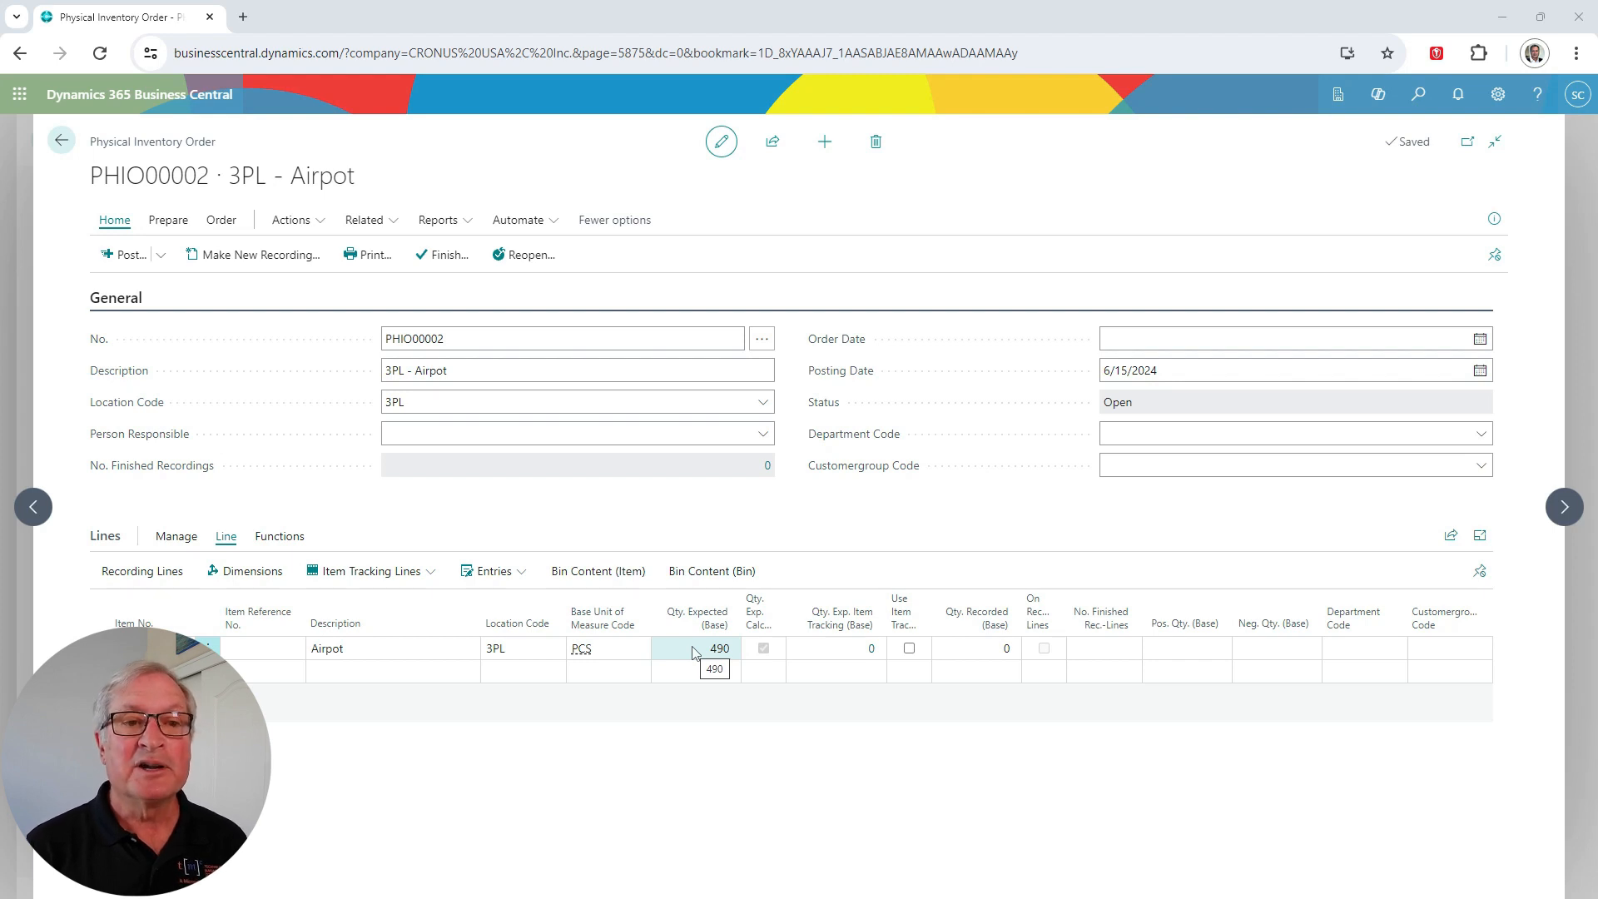
- Make a new recording for the 3PL - Airpot physical inventory order and enter a counted quantity of 500 for SP-SCM1009
left_click(246, 254)
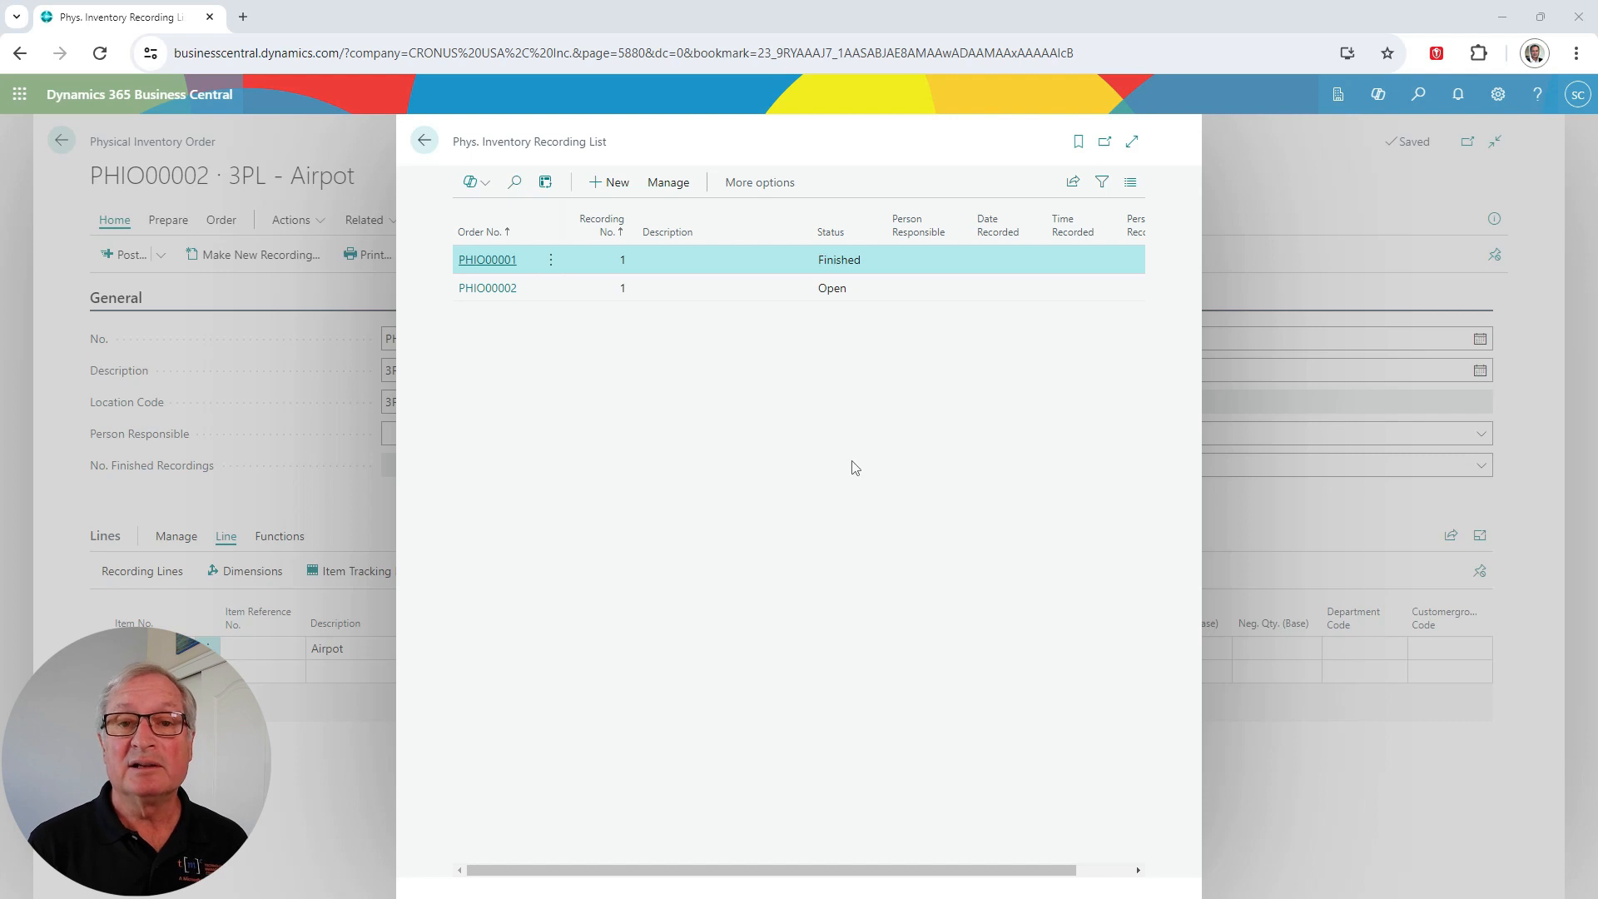
left_click(479, 288)
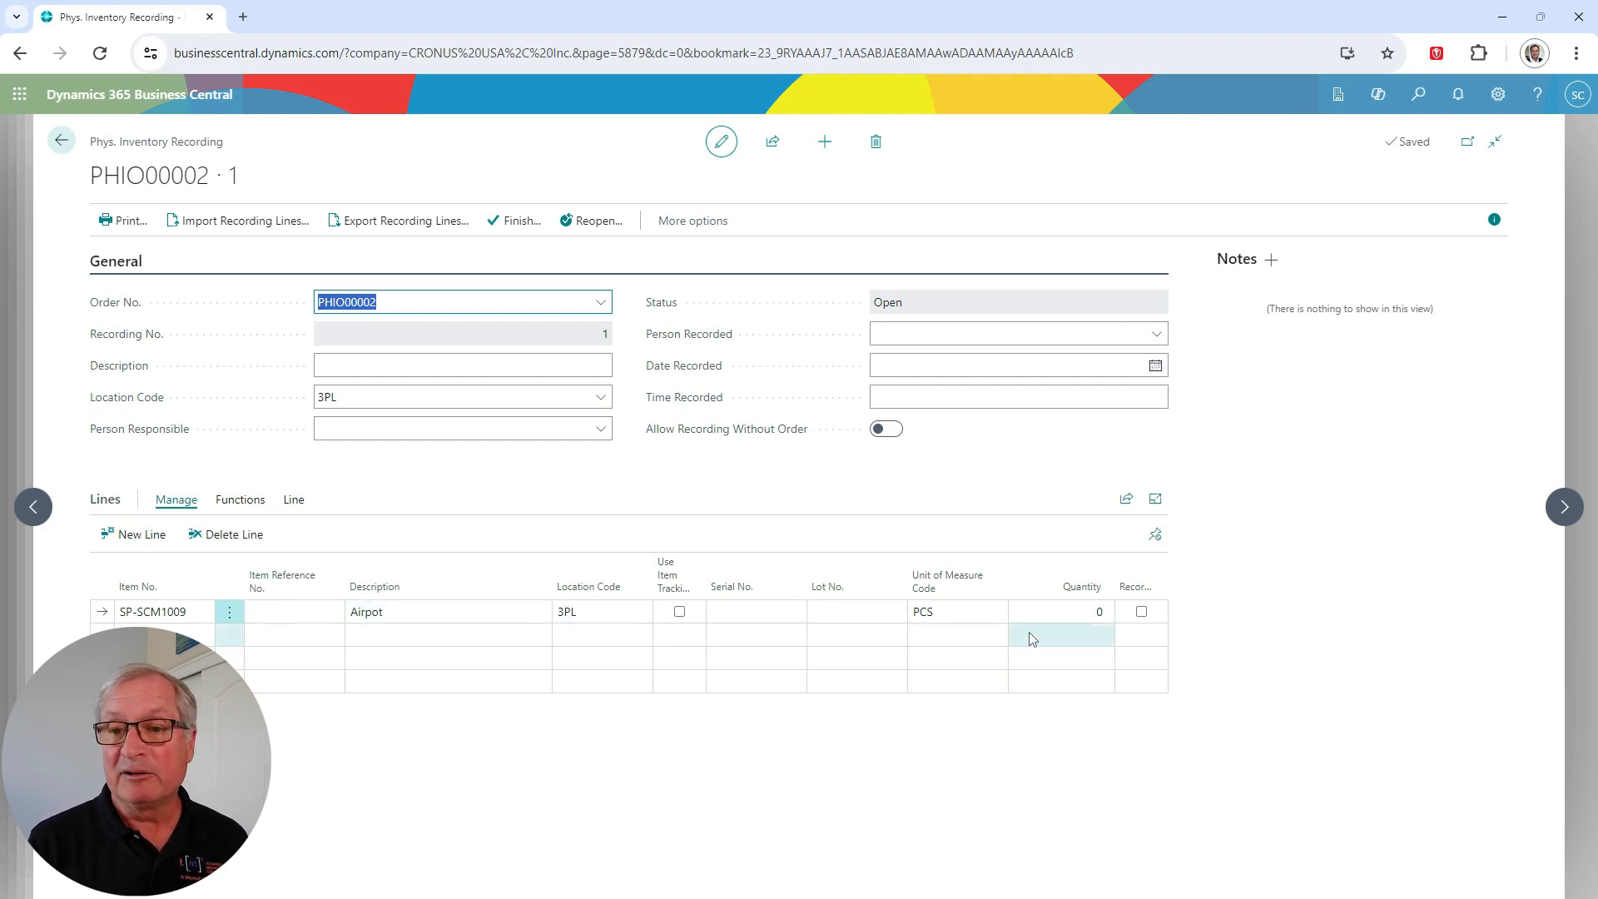
left_click(1066, 608)
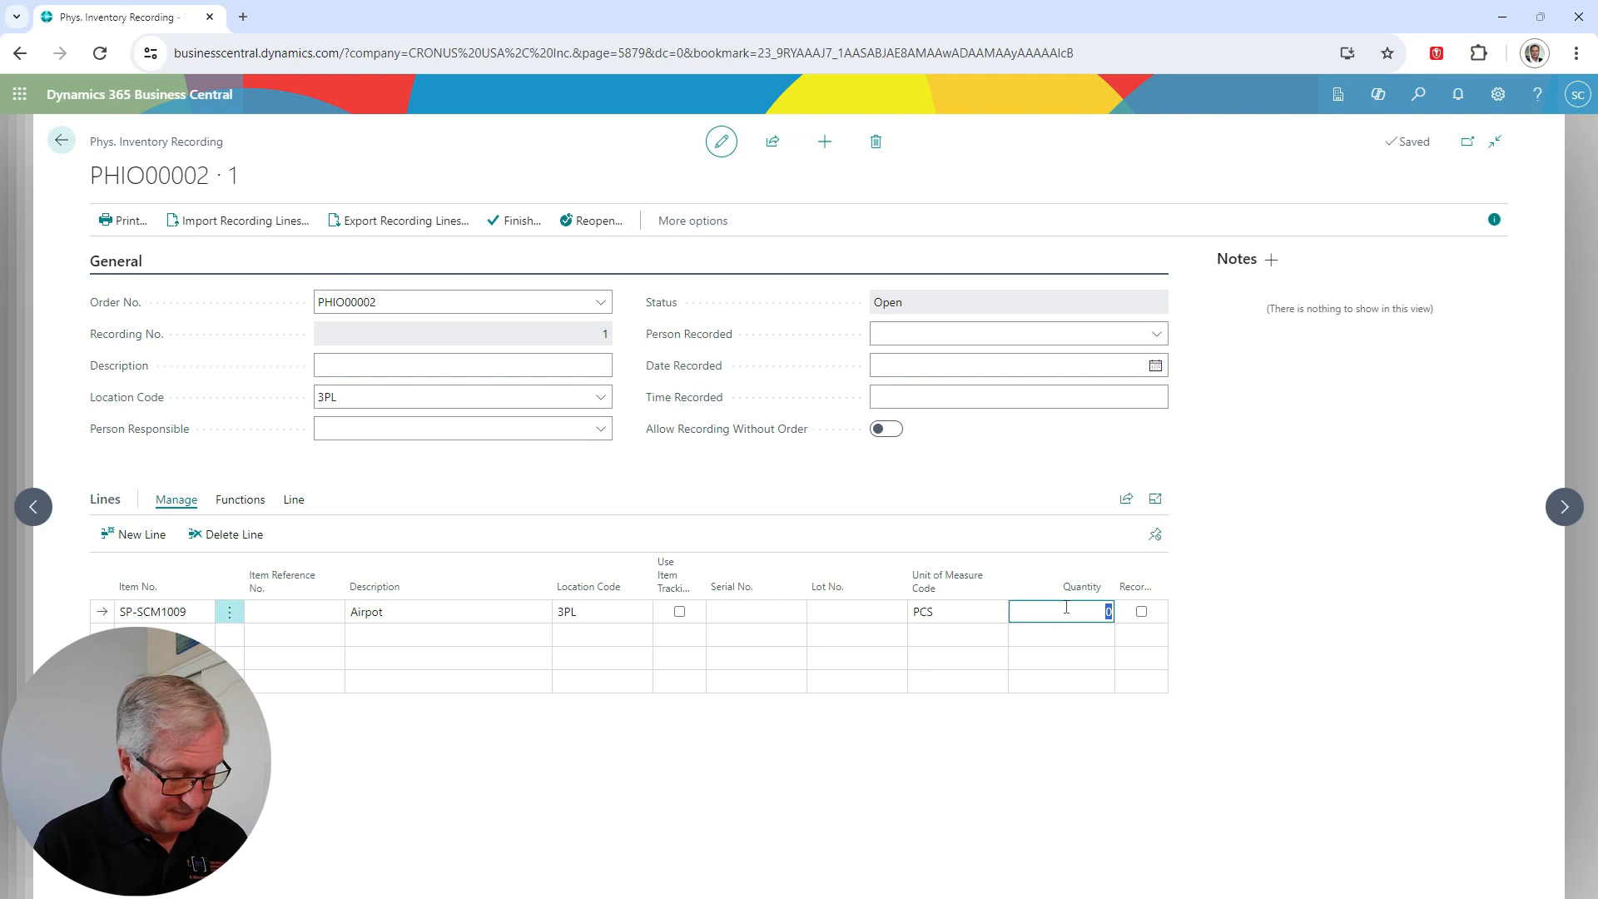
type("500")
key("Tab")
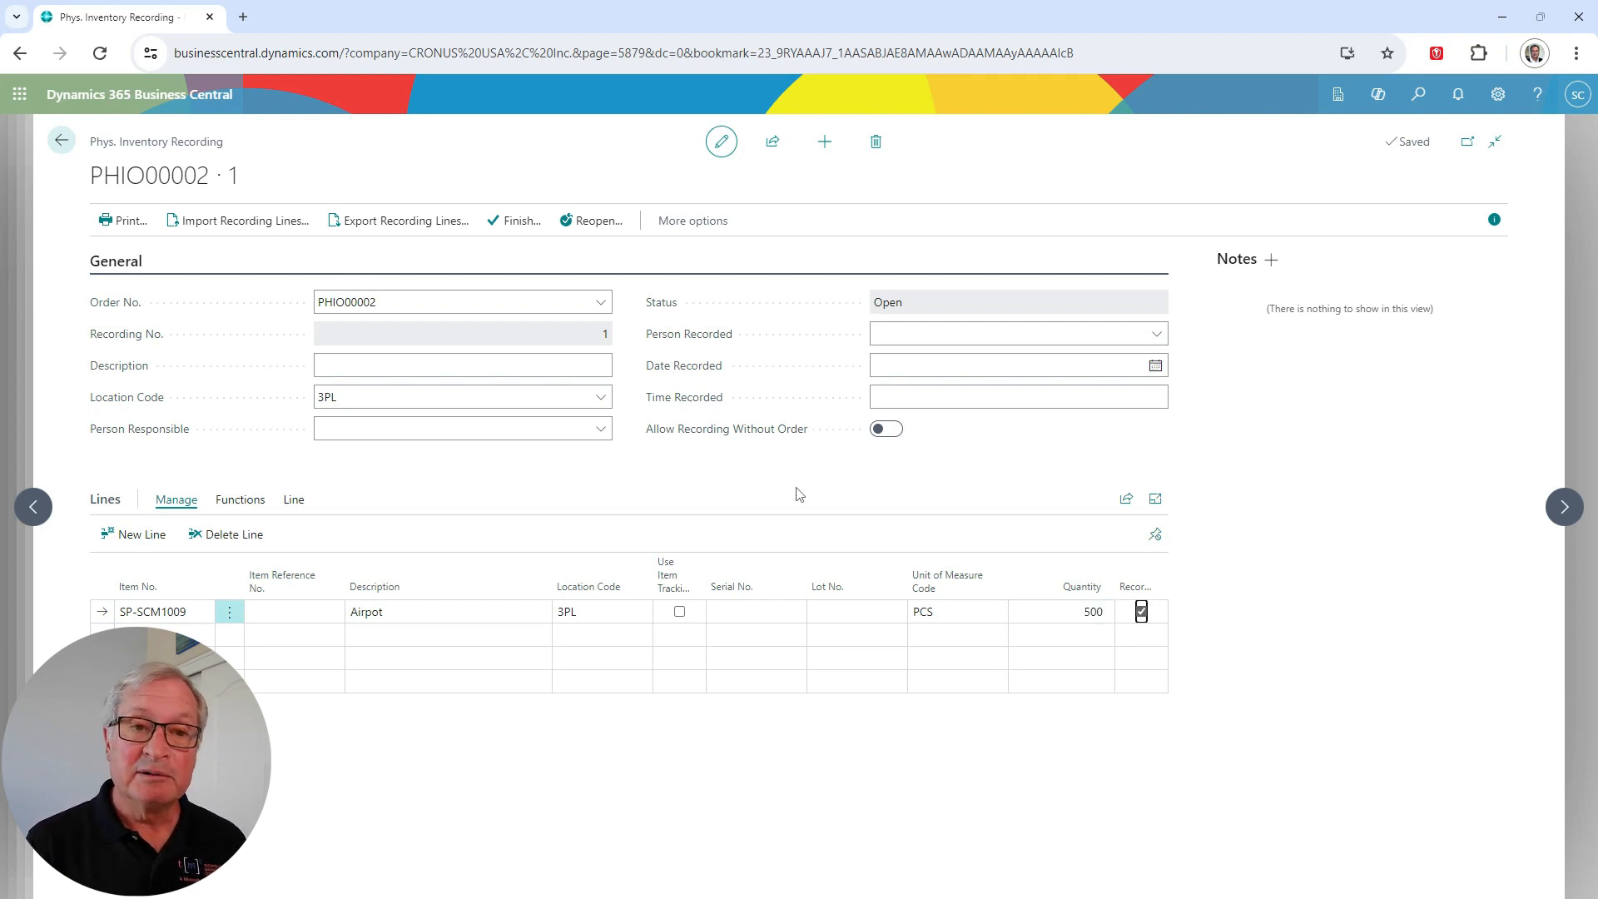
- Finish the physical inventory recording and leave the 3PL - Airpot physical inventory order
left_click(526, 222)
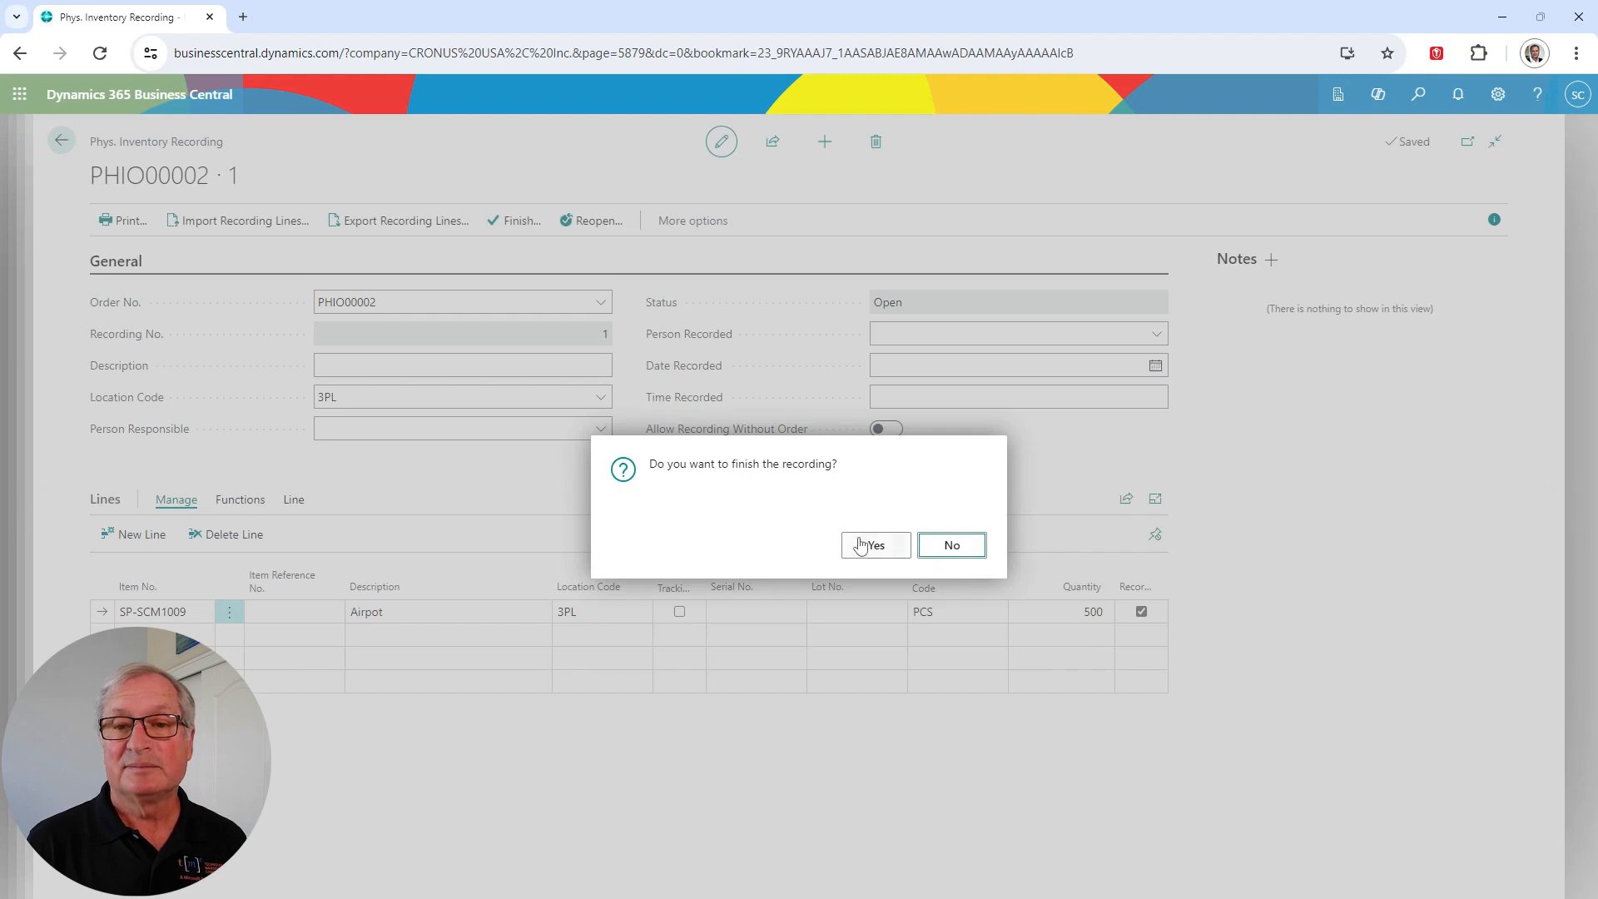
left_click(862, 545)
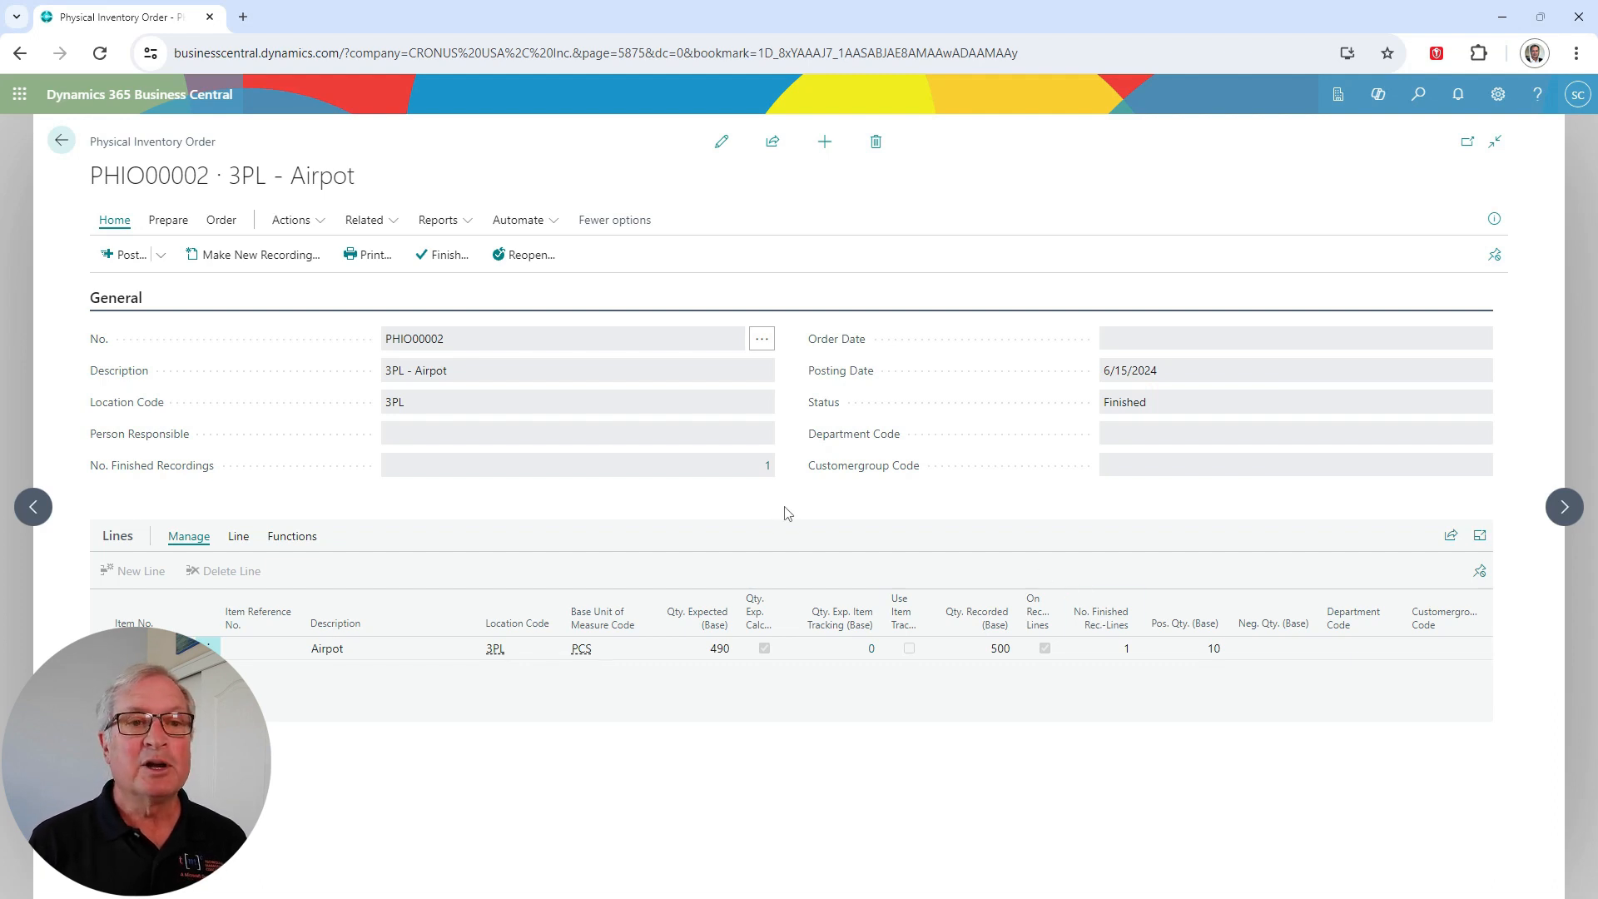
left_click(61, 141)
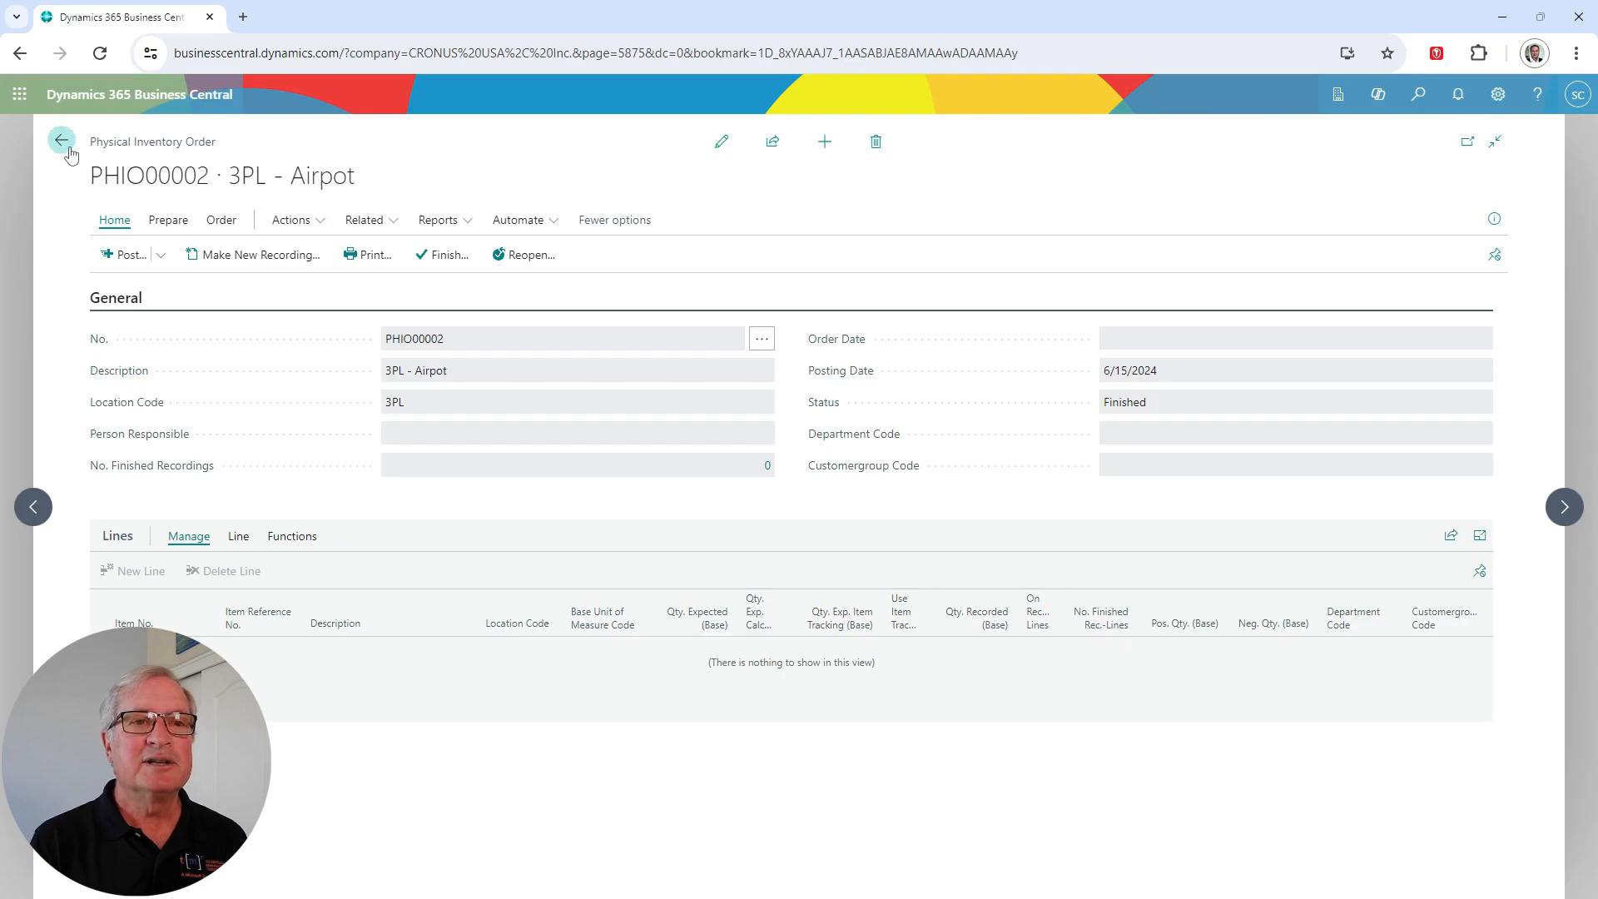